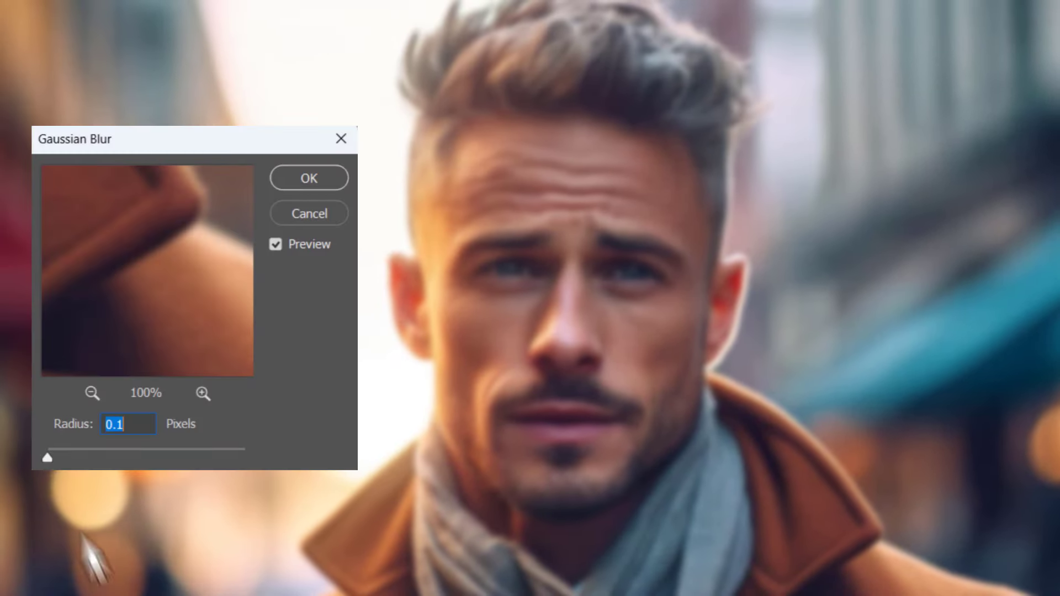
- Soften the photo by setting the Gaussian Blur radius to 2.6 pixels
drag(50, 450, 105, 467)
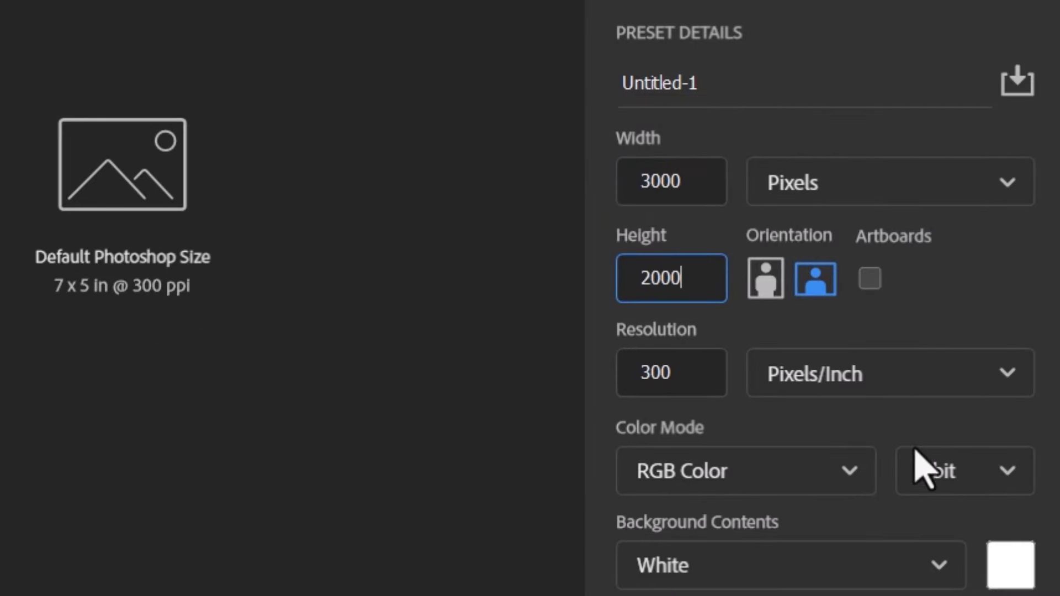
- Create the 3000 × 2000 px blank document and place photo 1 into it as an embedded image
click(939, 515)
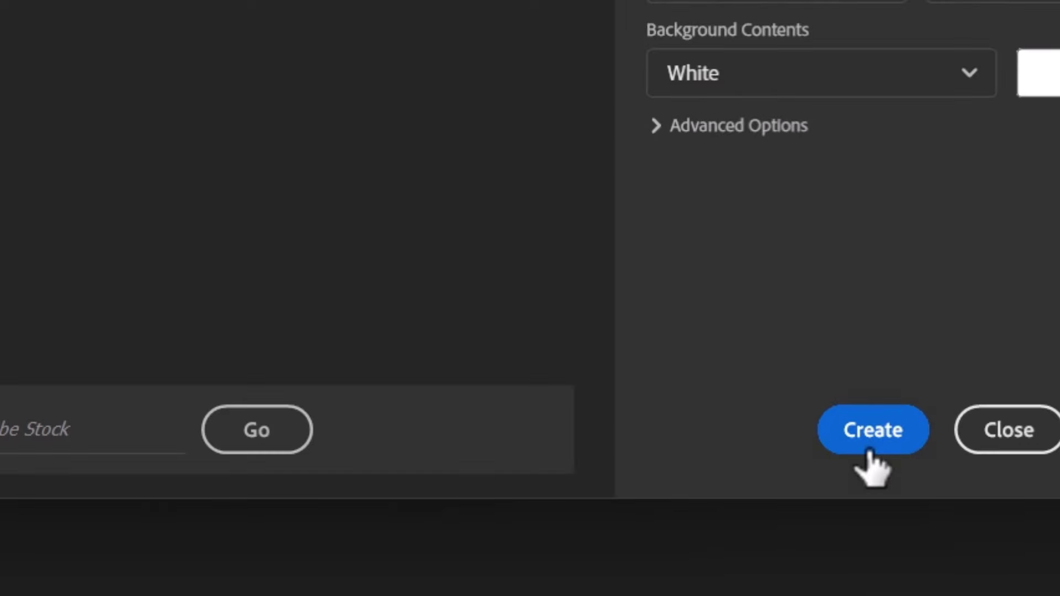
click(870, 436)
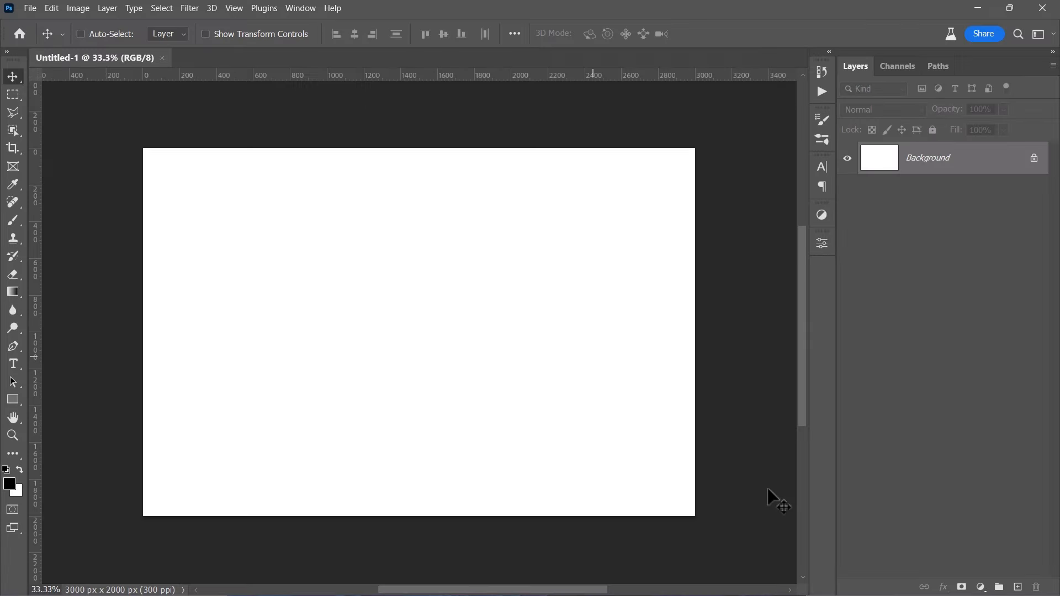
click(30, 9)
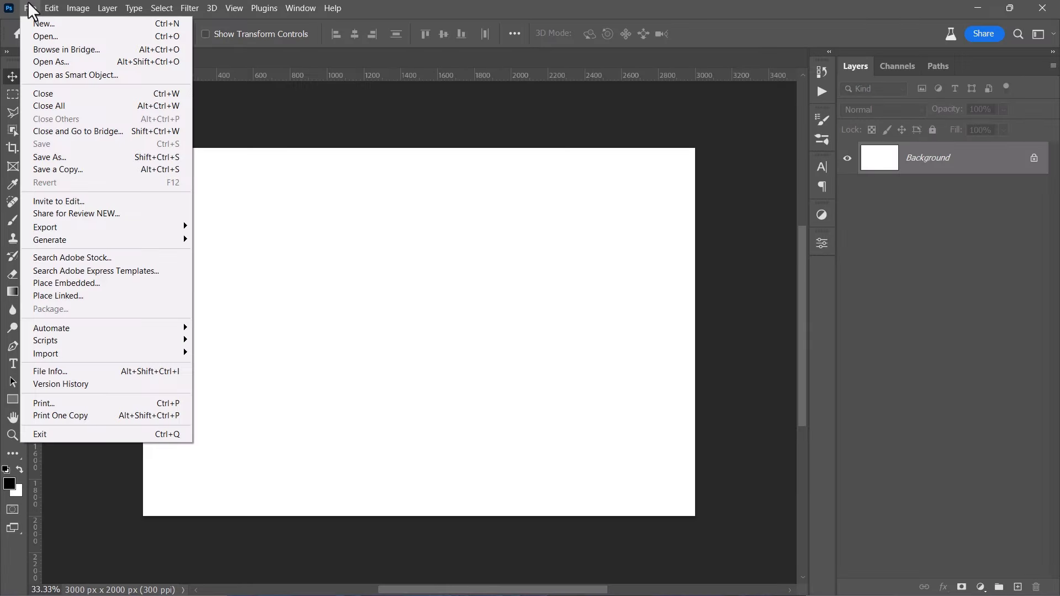
click(56, 280)
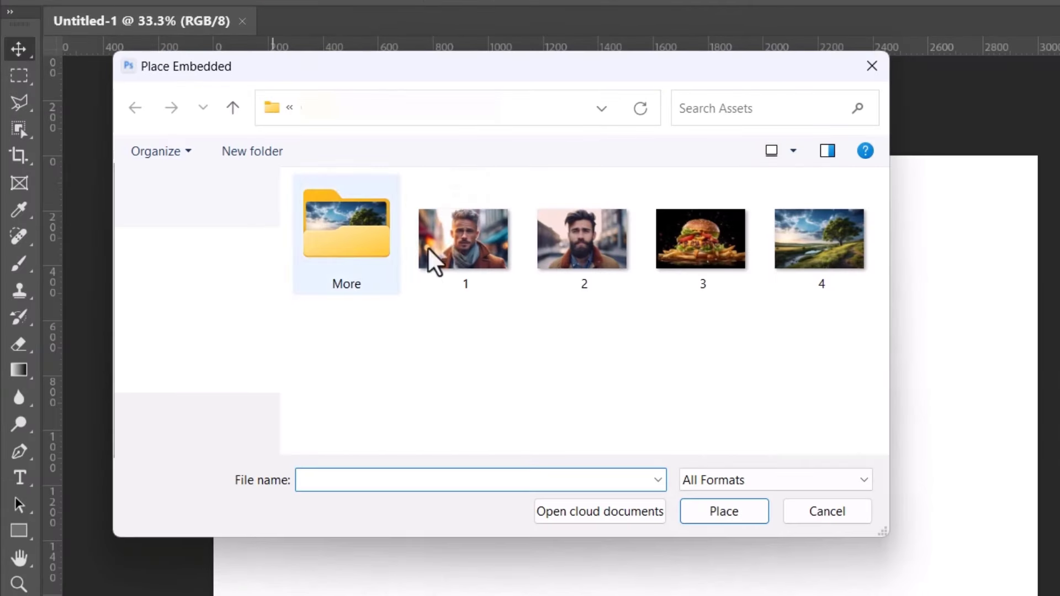
click(309, 209)
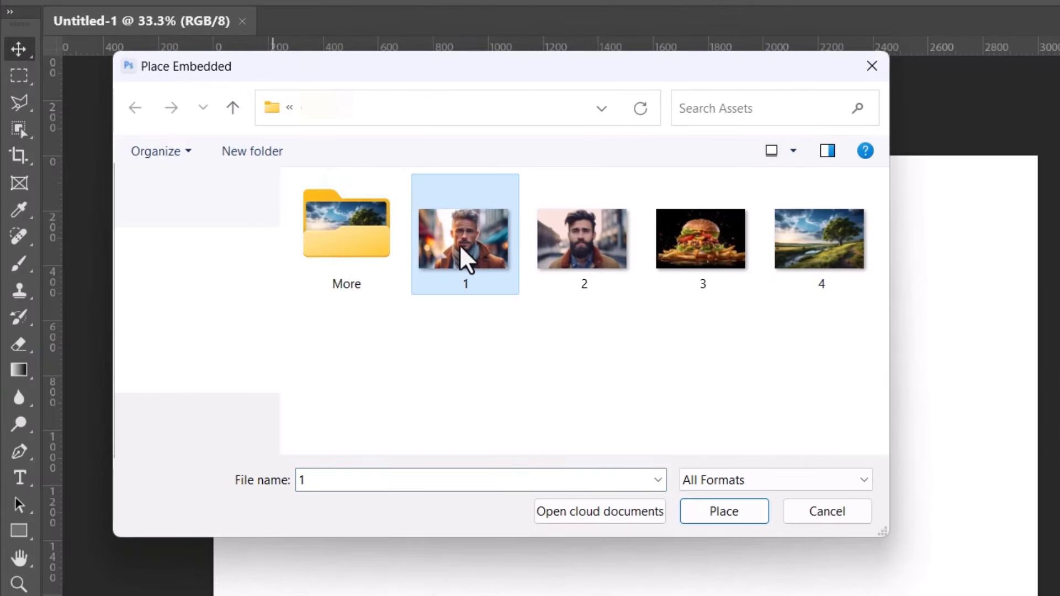
click(714, 508)
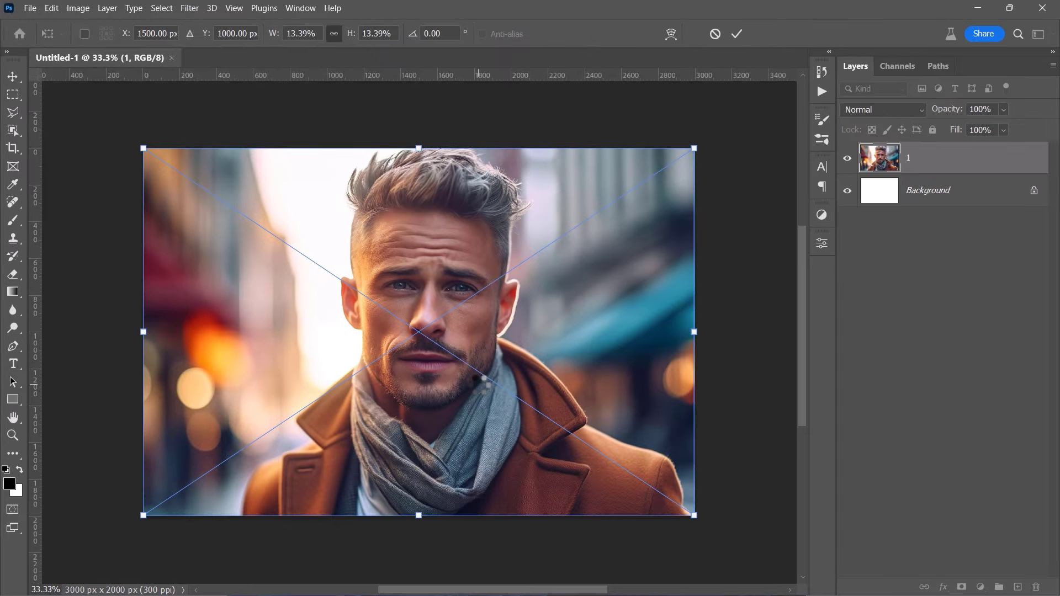
- Commit the placed photo, convert it to a smart object and rename it 'Before'
key(Return)
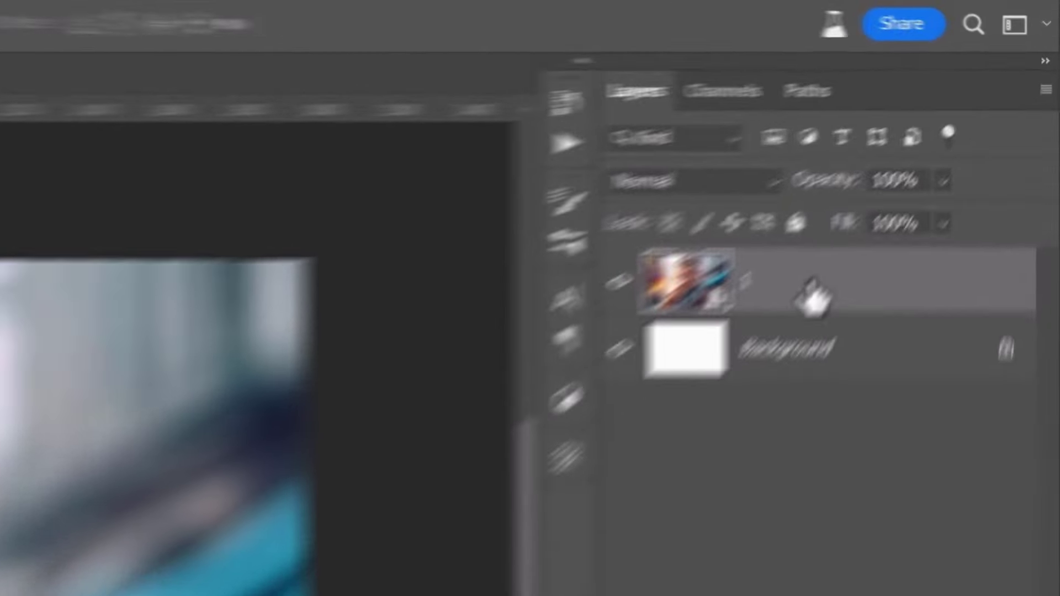
right_click(939, 160)
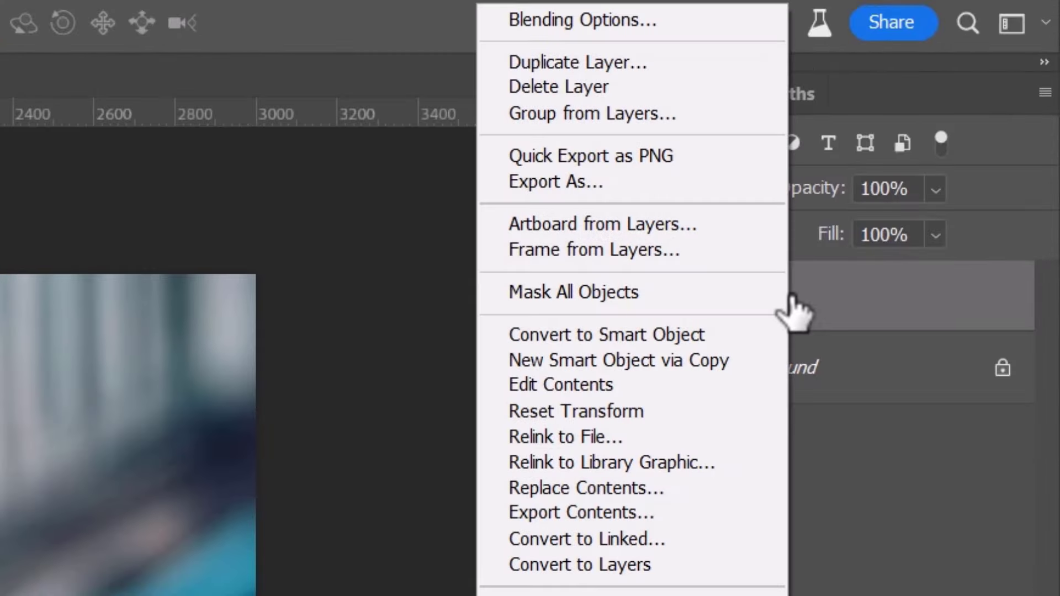
click(742, 335)
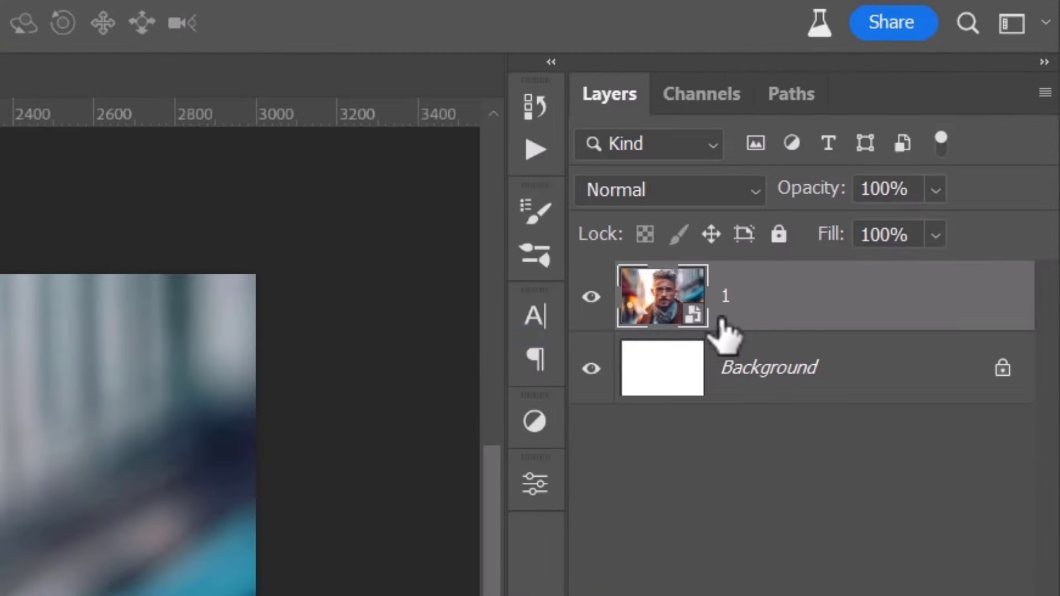
double_click(725, 296)
text(Before)
key(Return)
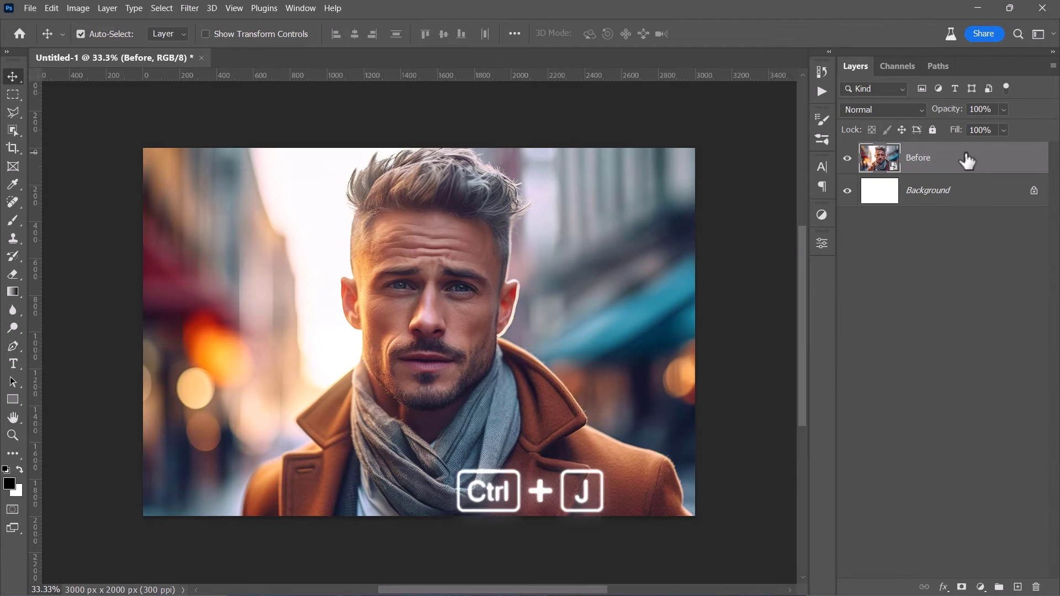
- Duplicate the Before layer and rename the copy 'HDR'
key(ctrl+j)
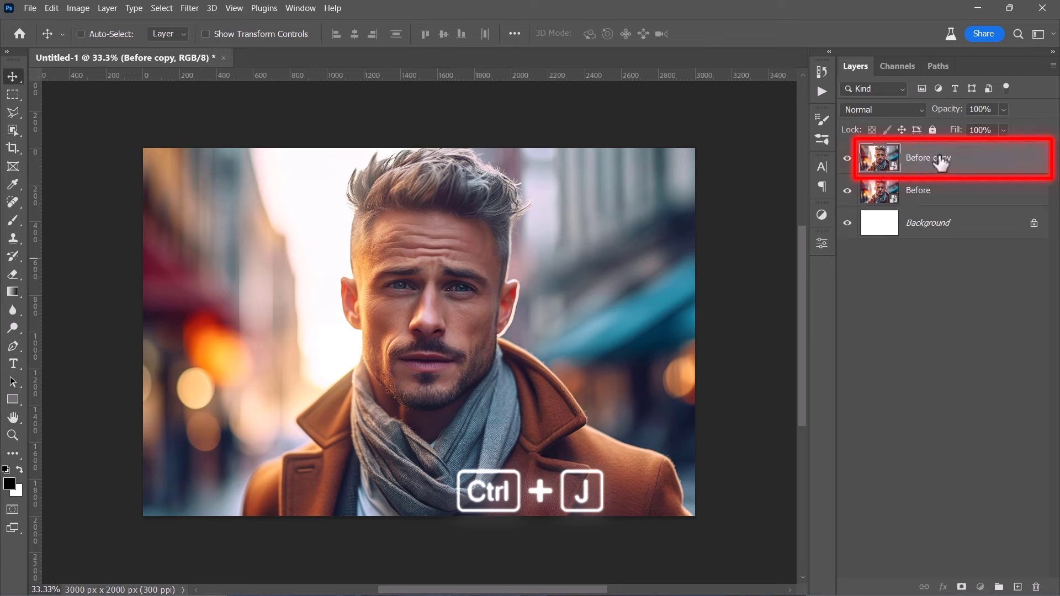
double_click(940, 159)
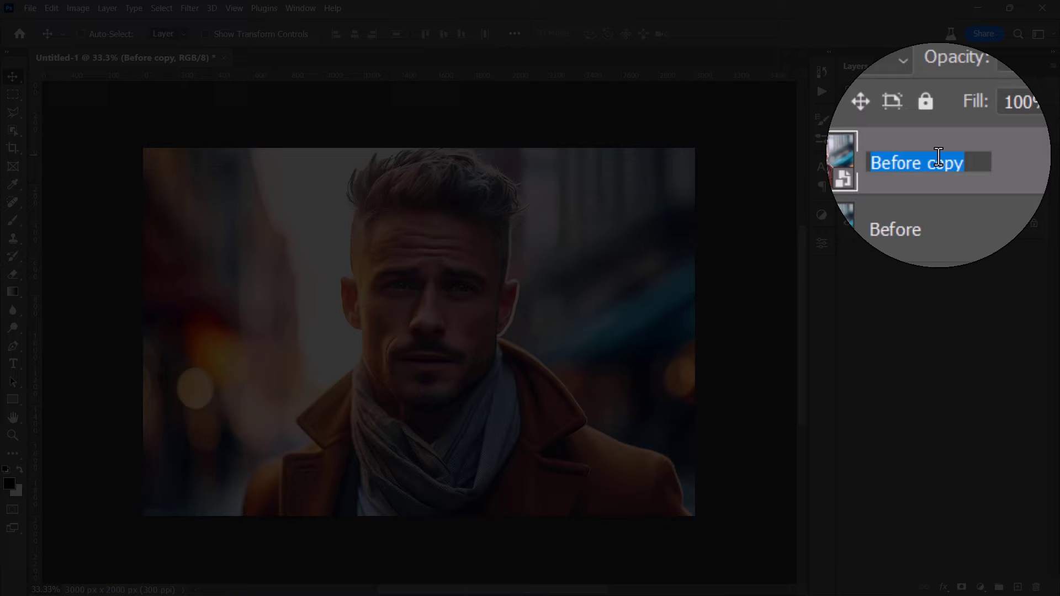
text(HDR)
key(Return)
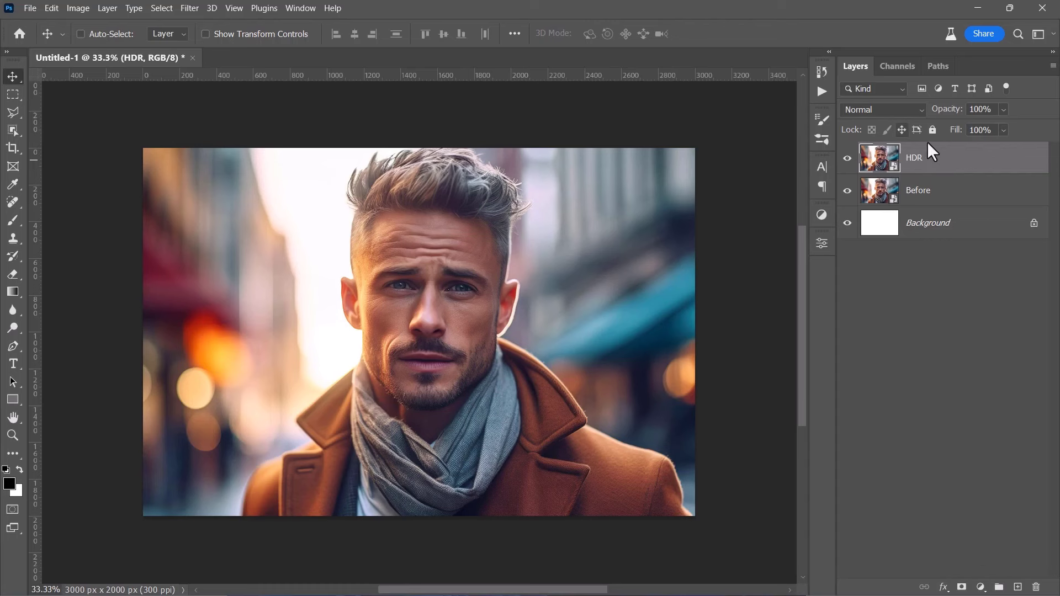
- Set the HDR layer to Vivid Light and clip a new Invert adjustment layer to it
click(892, 110)
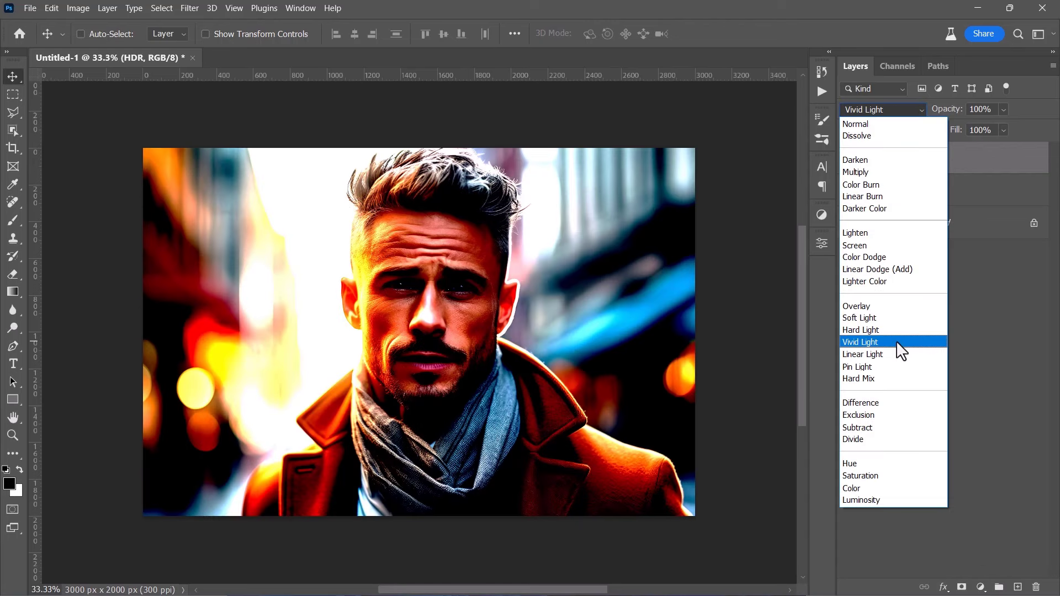
click(899, 350)
click(981, 587)
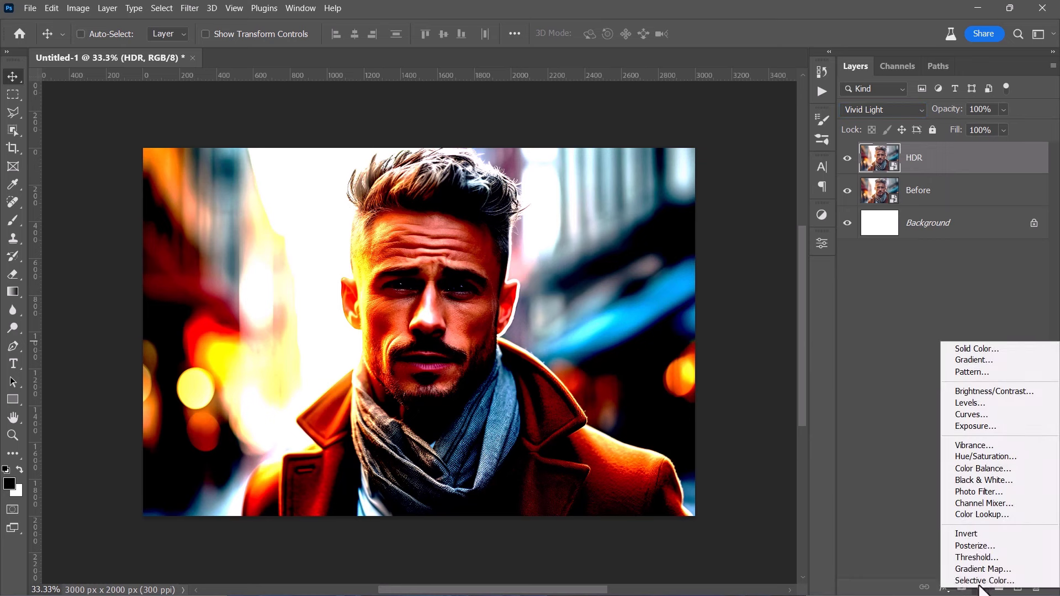
click(975, 532)
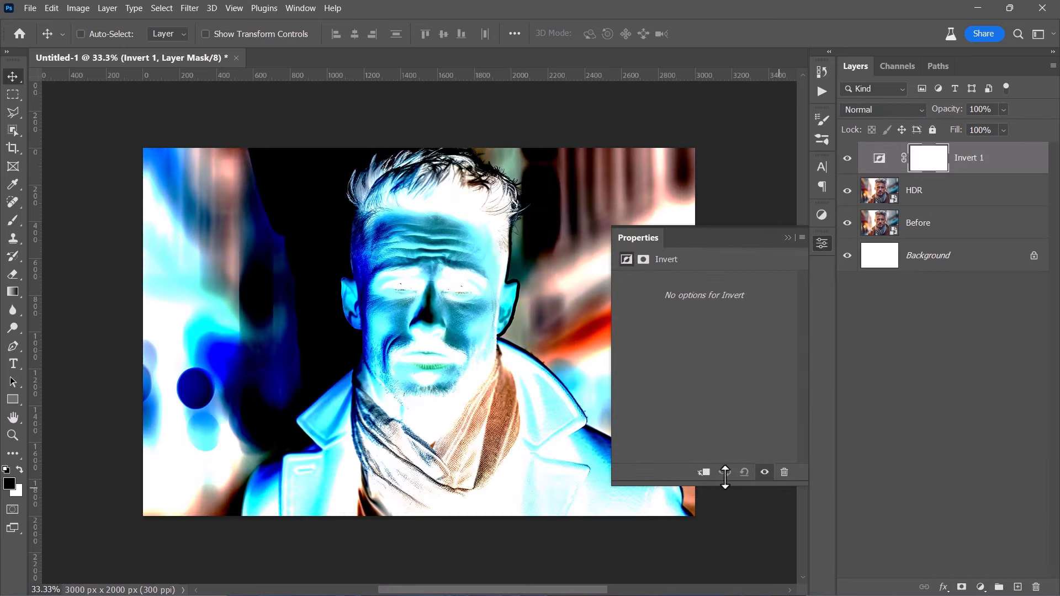
click(703, 472)
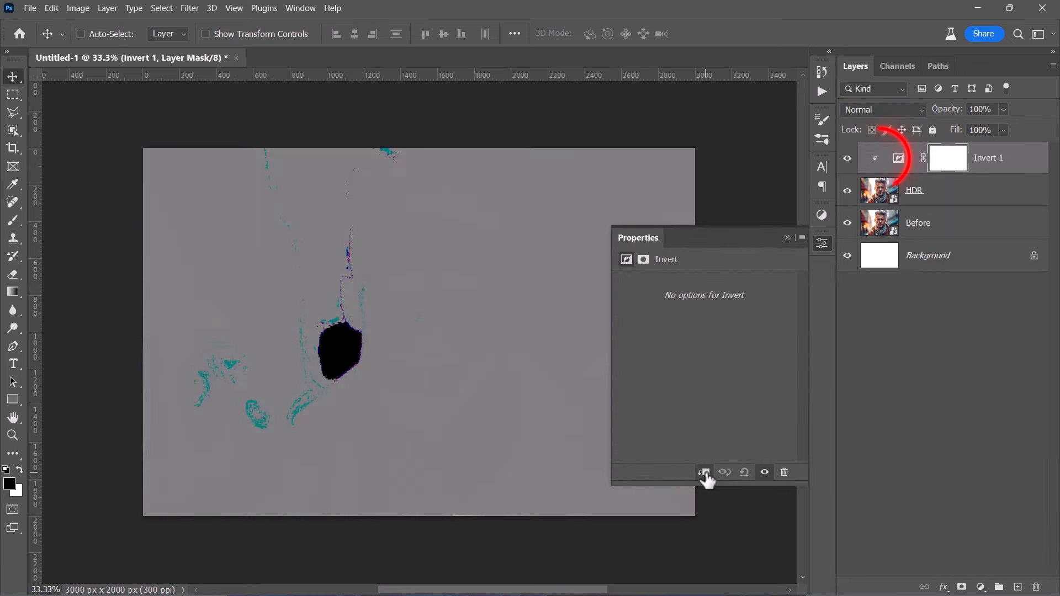
click(786, 237)
key(ctrl+0)
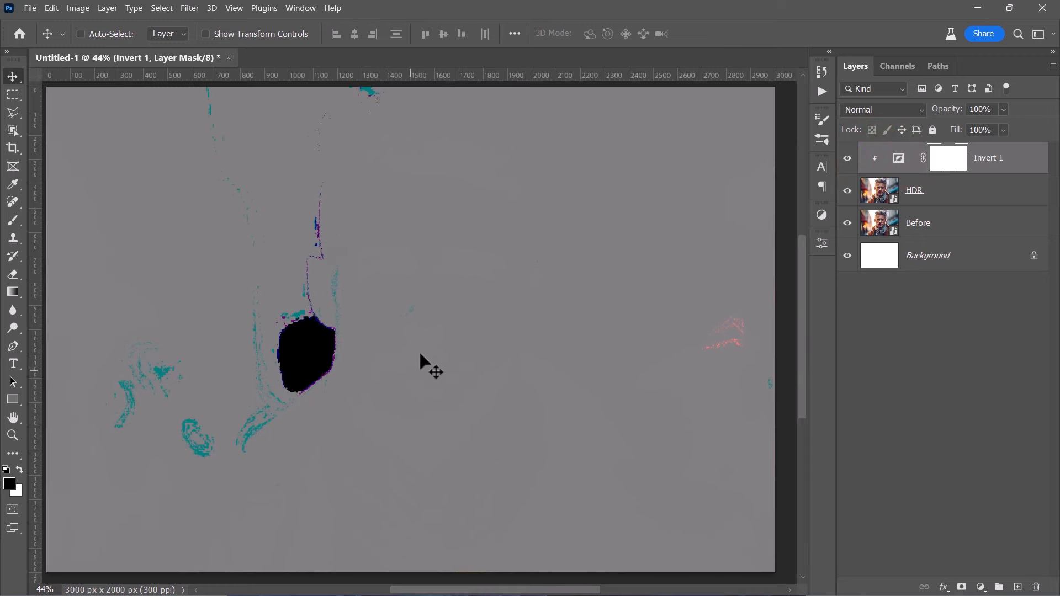
- Apply Surface Blur to the HDR layer with radius 58 pixels and threshold 32 levels
click(960, 203)
click(194, 4)
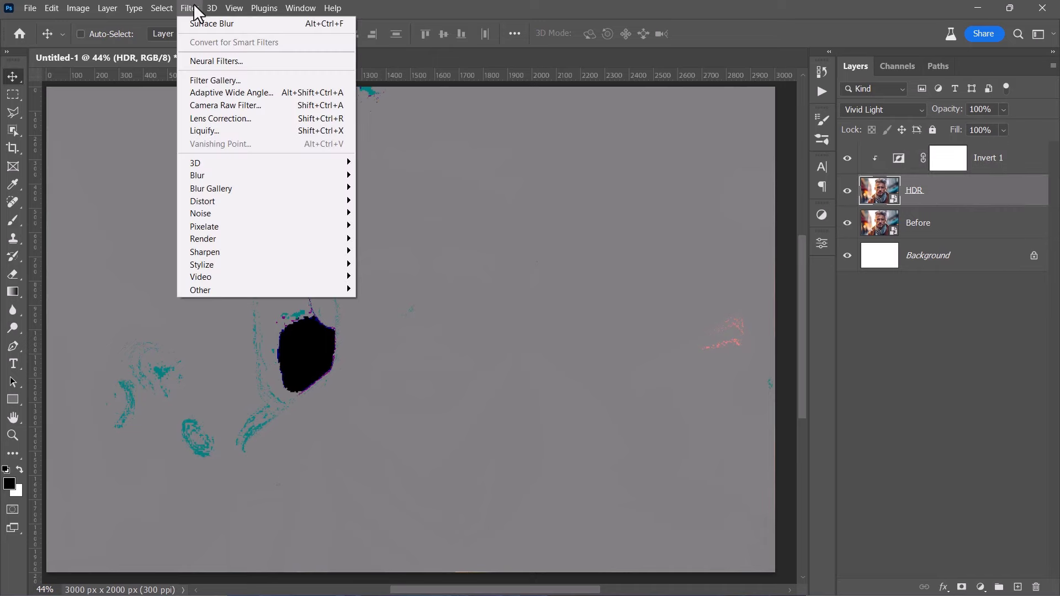
mouse_move(288, 176)
click(406, 305)
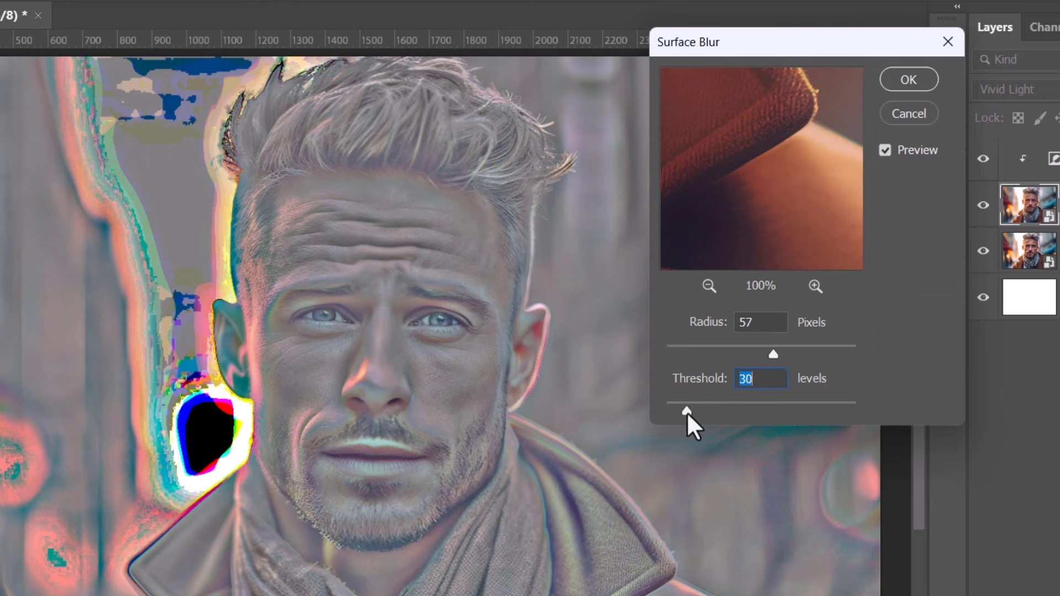
mouse_move(687, 413)
mouse_down()
mouse_move(667, 409)
mouse_move(689, 413)
mouse_up()
mouse_move(772, 353)
mouse_down()
mouse_move(746, 354)
mouse_move(825, 356)
mouse_move(775, 354)
mouse_up()
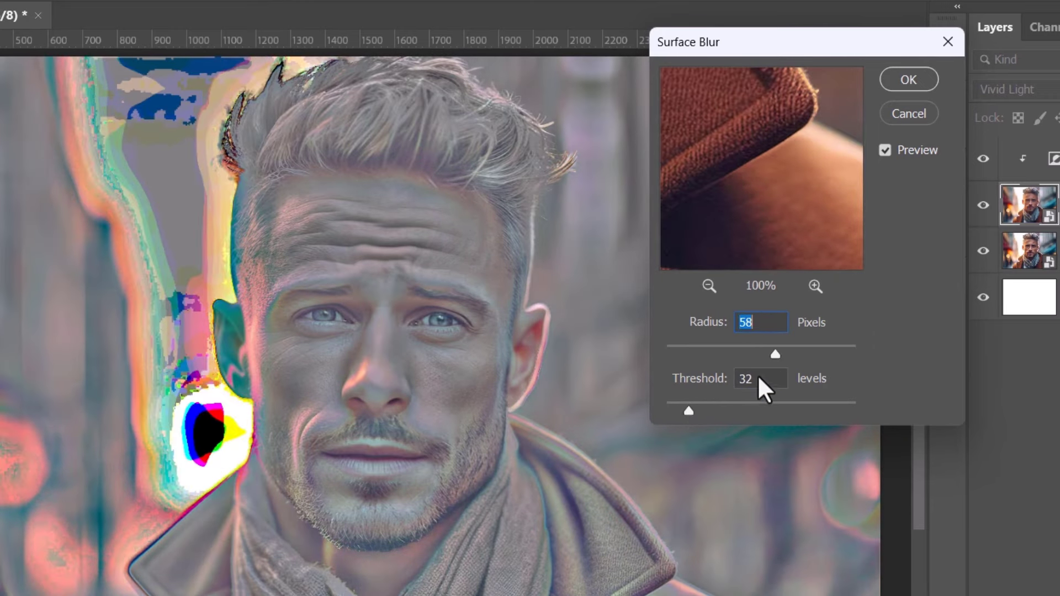
click(909, 76)
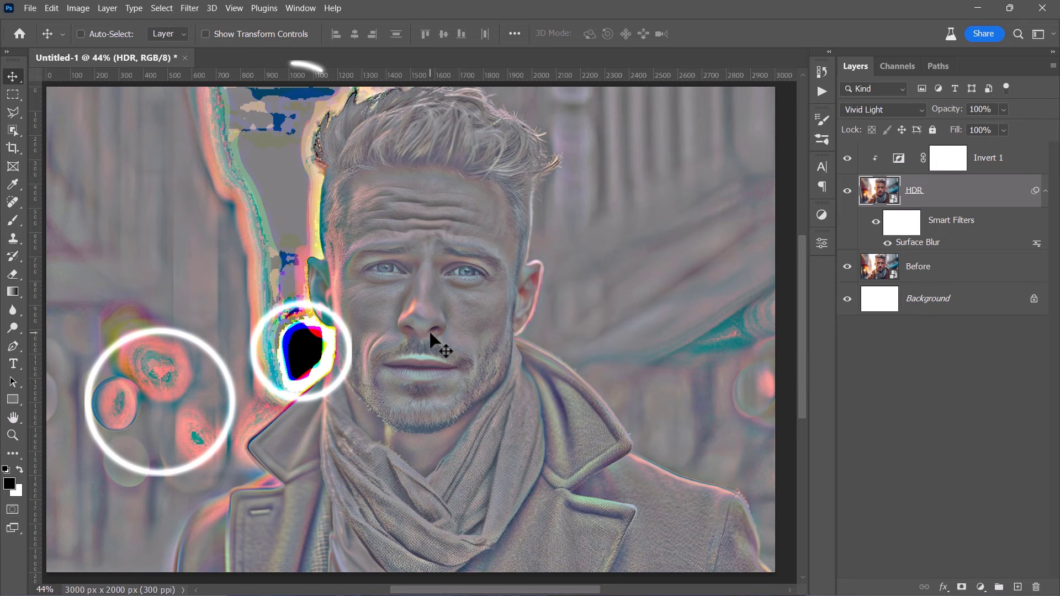
- Duplicate the Before layer and choose Diffuse Glow with graininess 0, glow 4 and clear 19
click(959, 279)
key(ctrl+j)
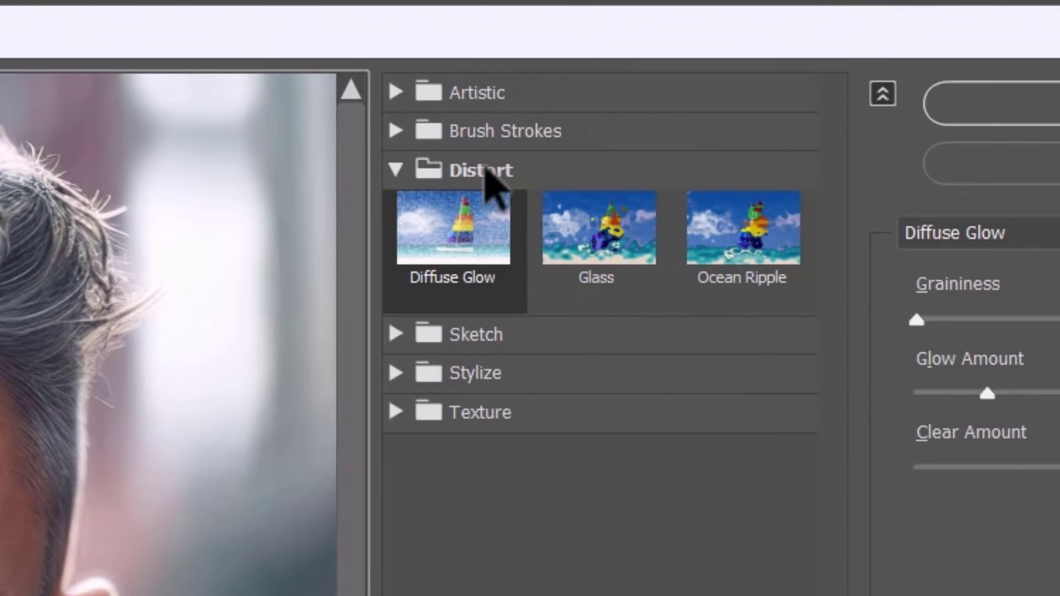
click(457, 245)
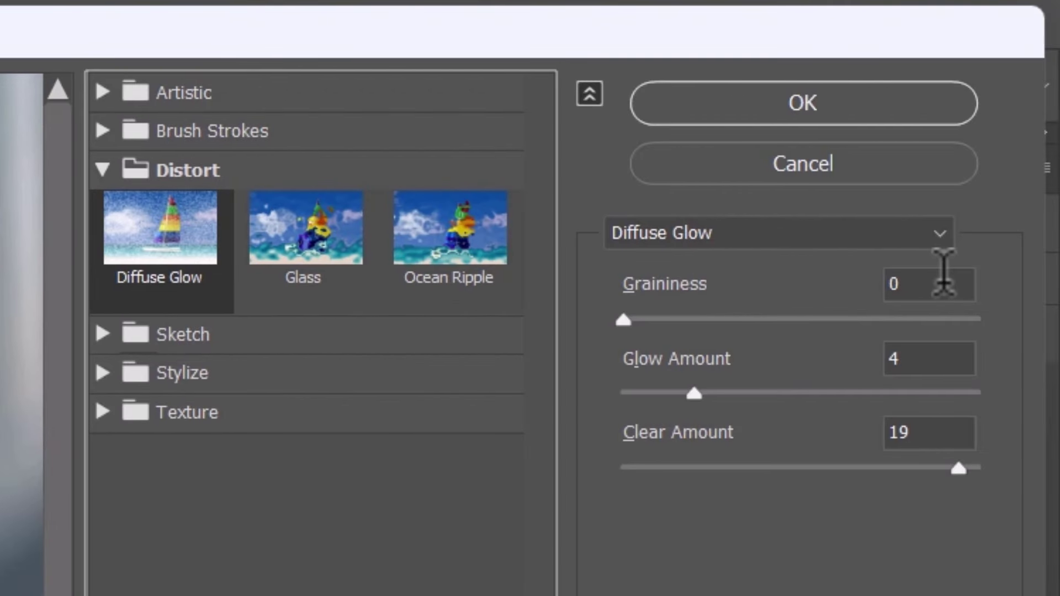
click(941, 281)
click(944, 354)
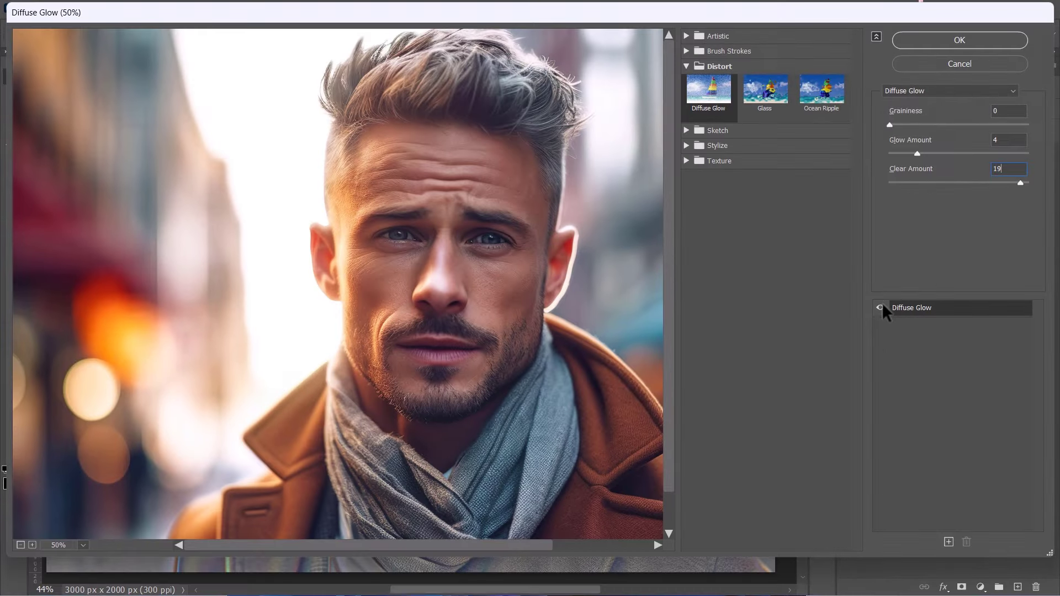
- Toggle the Diffuse Glow preview to compare, then apply the filter to the copy
click(880, 308)
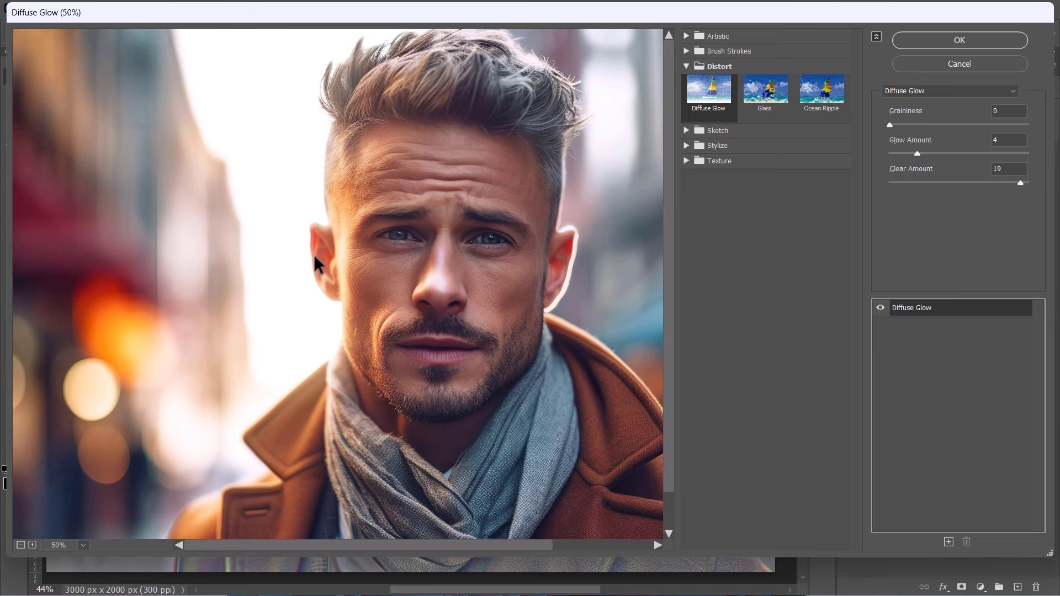
click(881, 307)
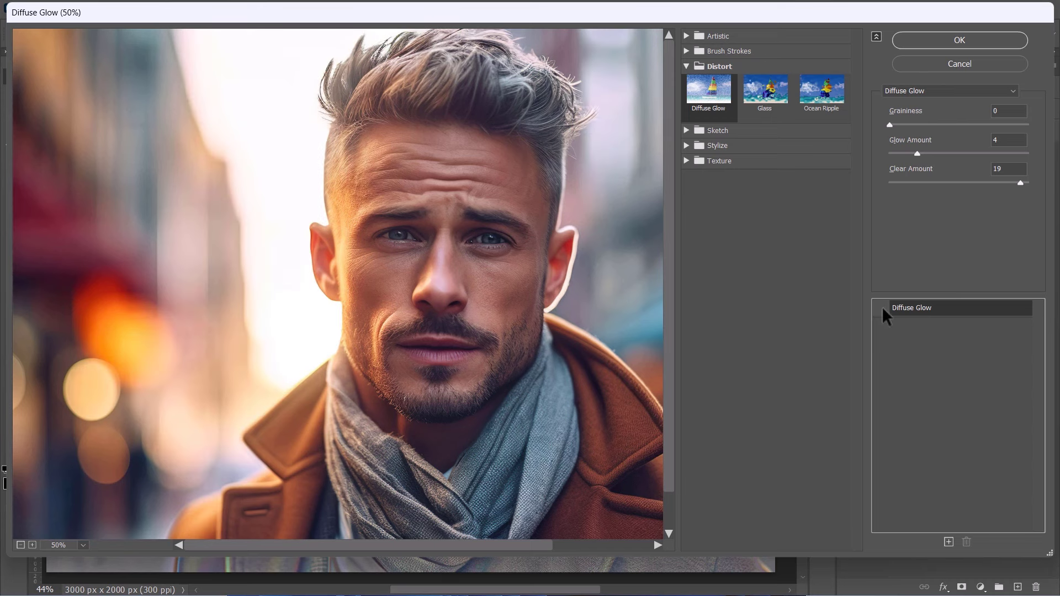
click(880, 307)
click(881, 307)
click(881, 307)
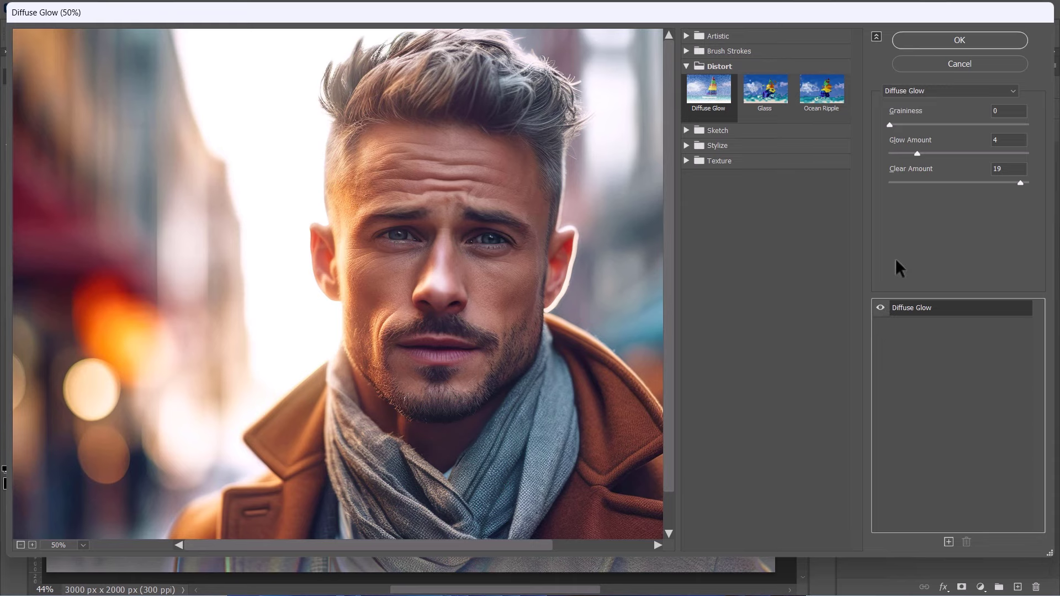
click(958, 40)
- Collapse the smart filter lists and rename the Before copy layer 'Boost Highlights'
click(1045, 191)
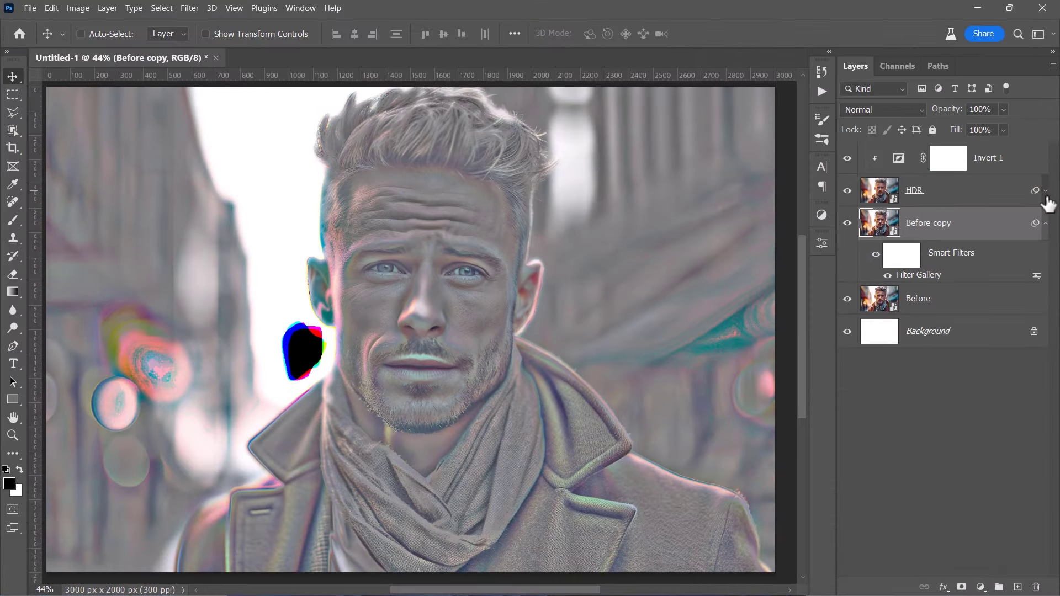
click(1045, 223)
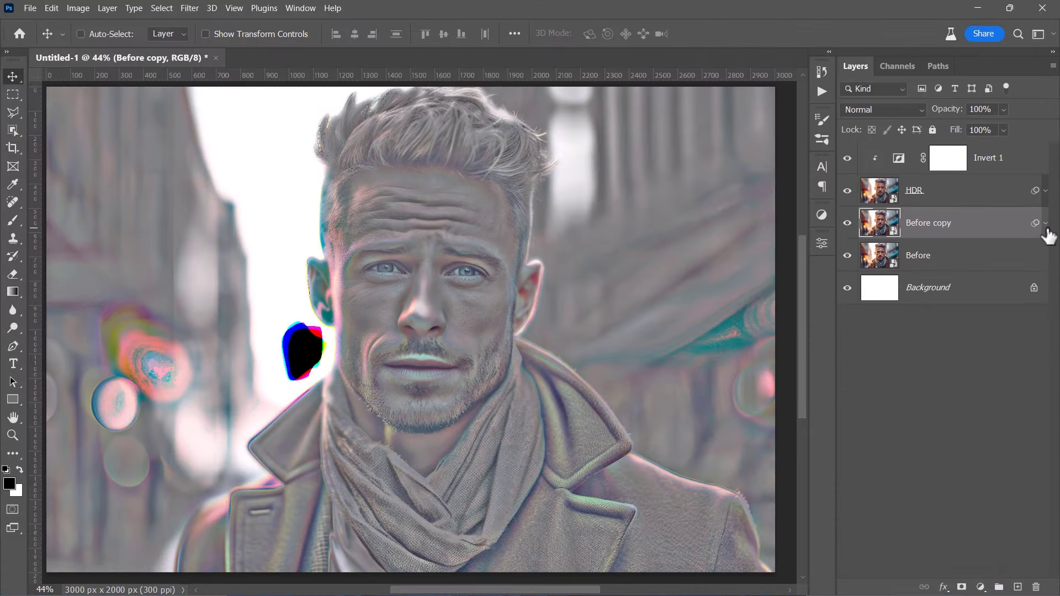
double_click(937, 223)
key(Return)
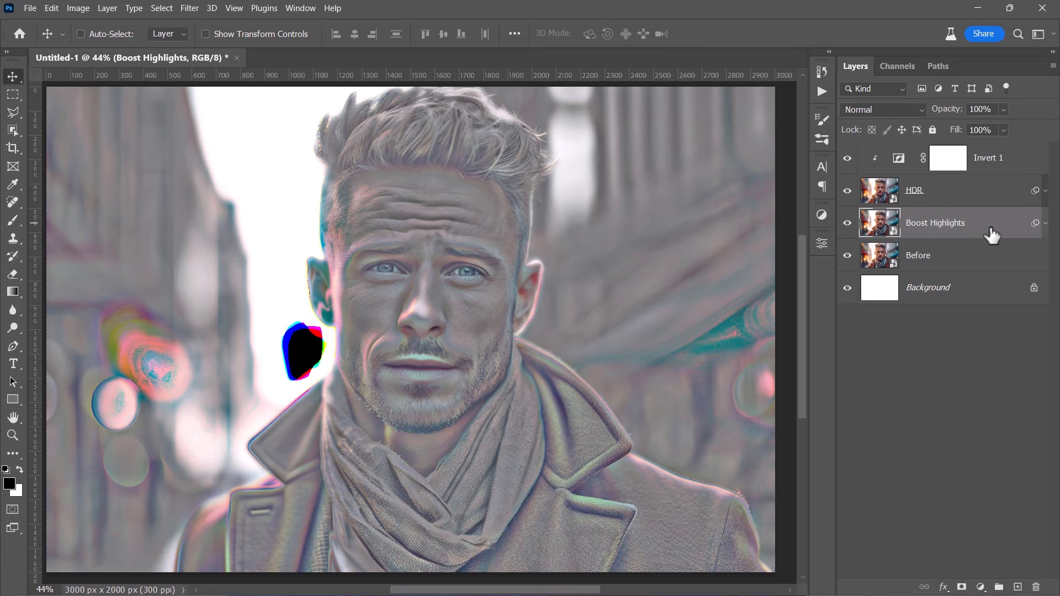
- Group Invert 1, HDR and Boost Highlights as 'HDR Effect' and blend the group in Overlay
shift+click(1032, 160)
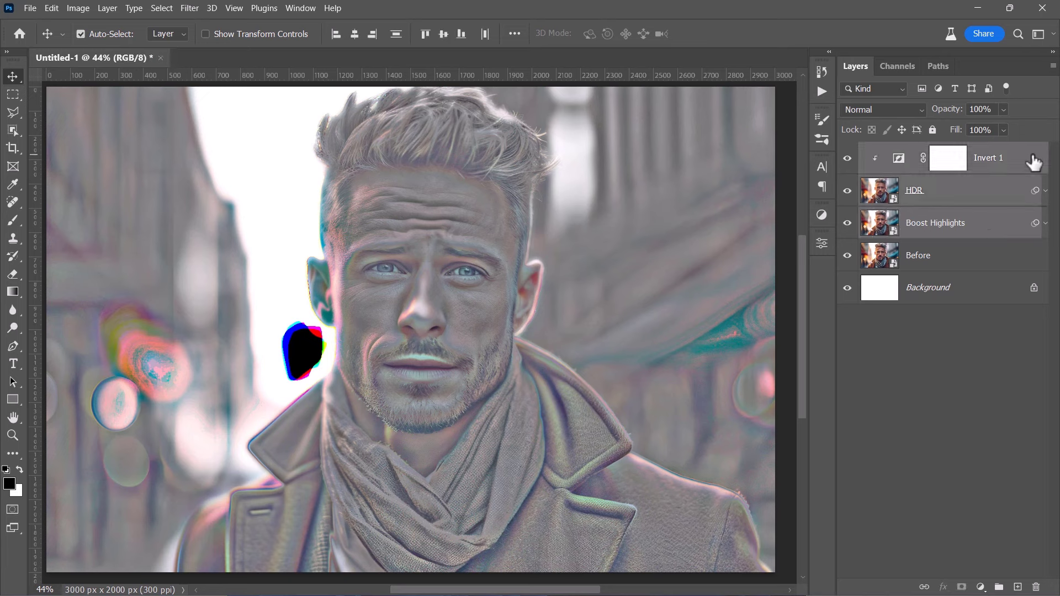
key(ctrl+g)
double_click(899, 151)
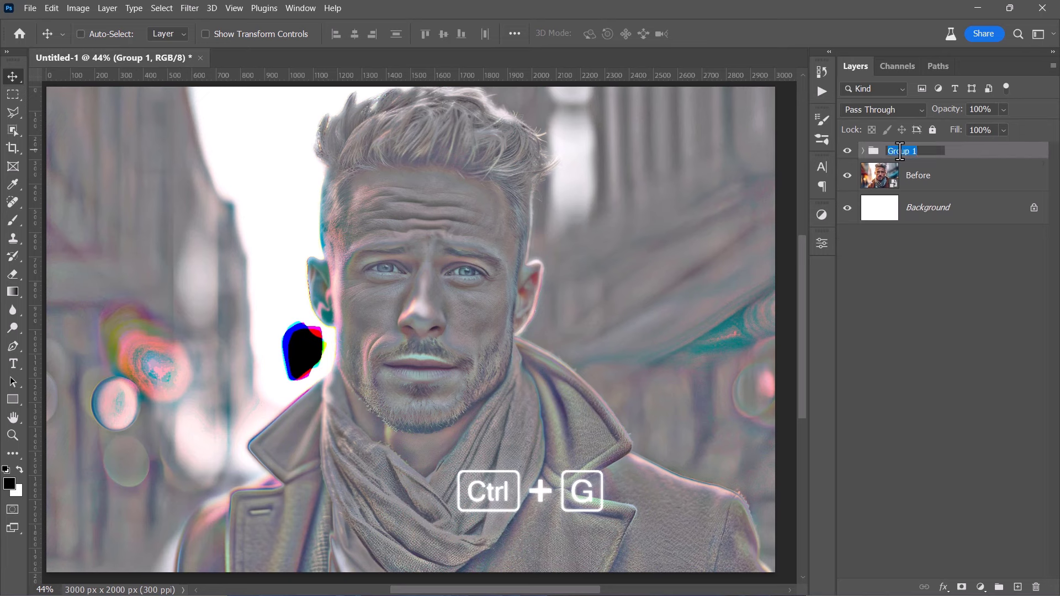
text(HDR Effect)
key(Return)
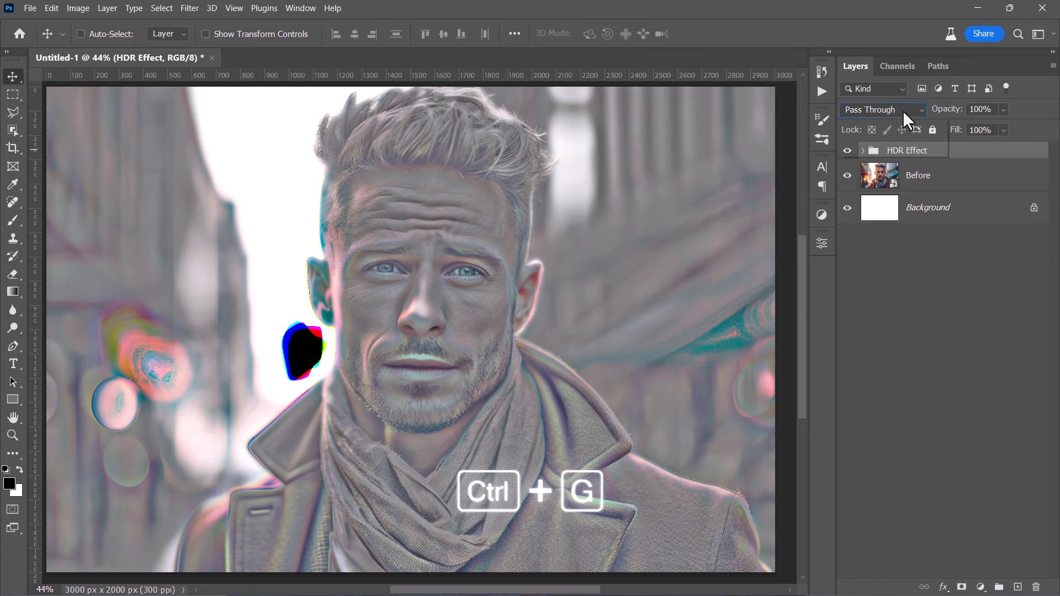
click(902, 110)
click(878, 328)
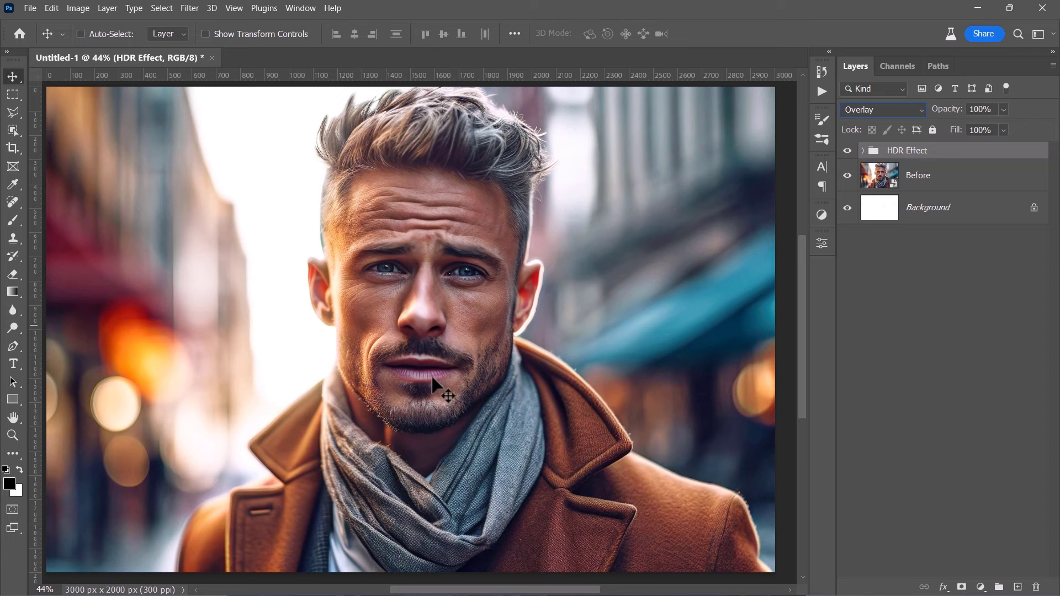
click(847, 152)
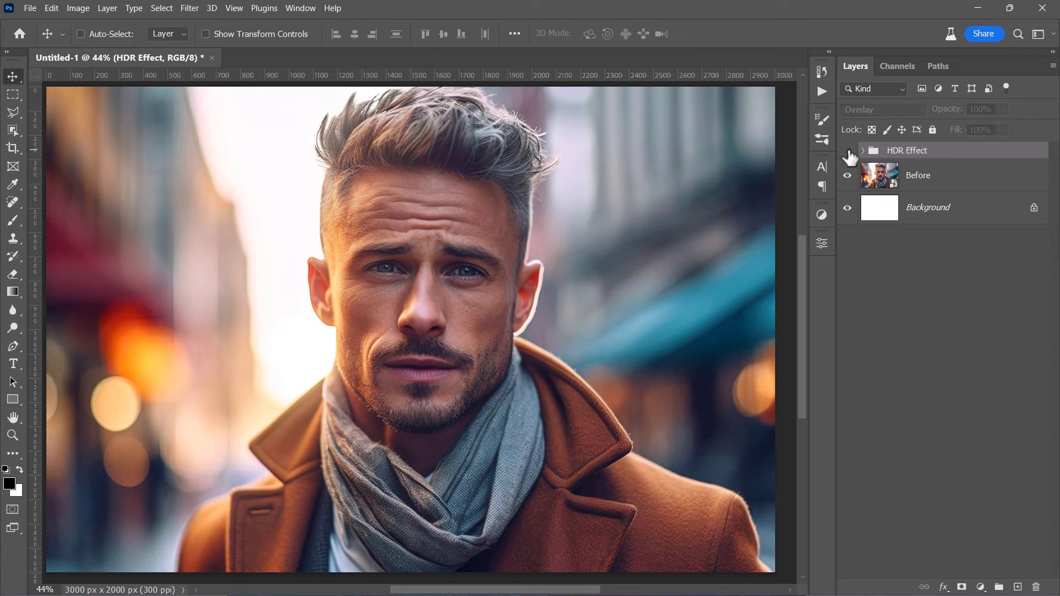
click(847, 151)
click(847, 151)
click(847, 151)
click(847, 151)
click(847, 152)
click(847, 151)
click(847, 152)
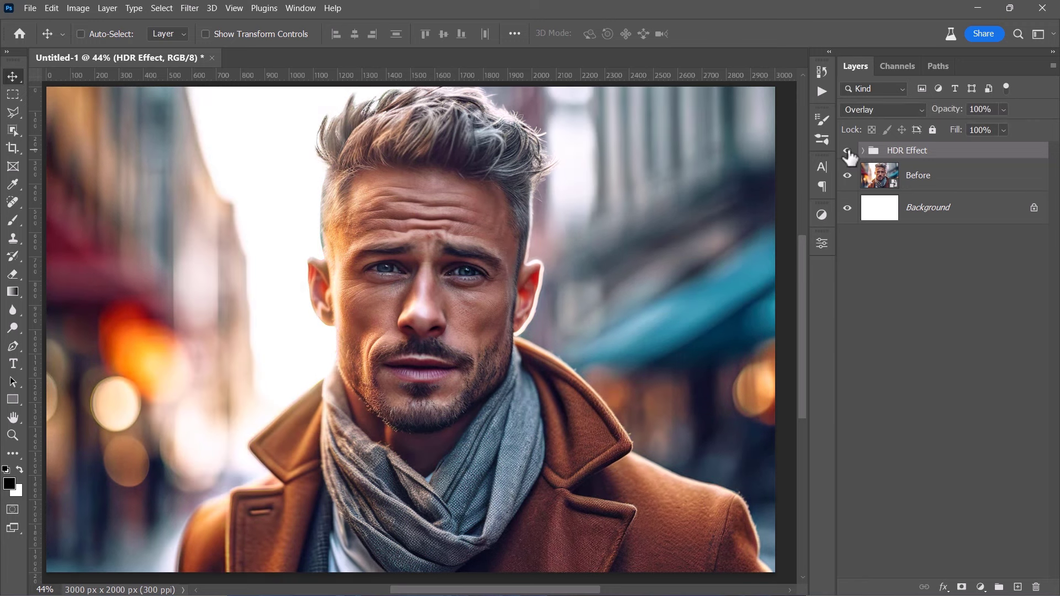
click(954, 188)
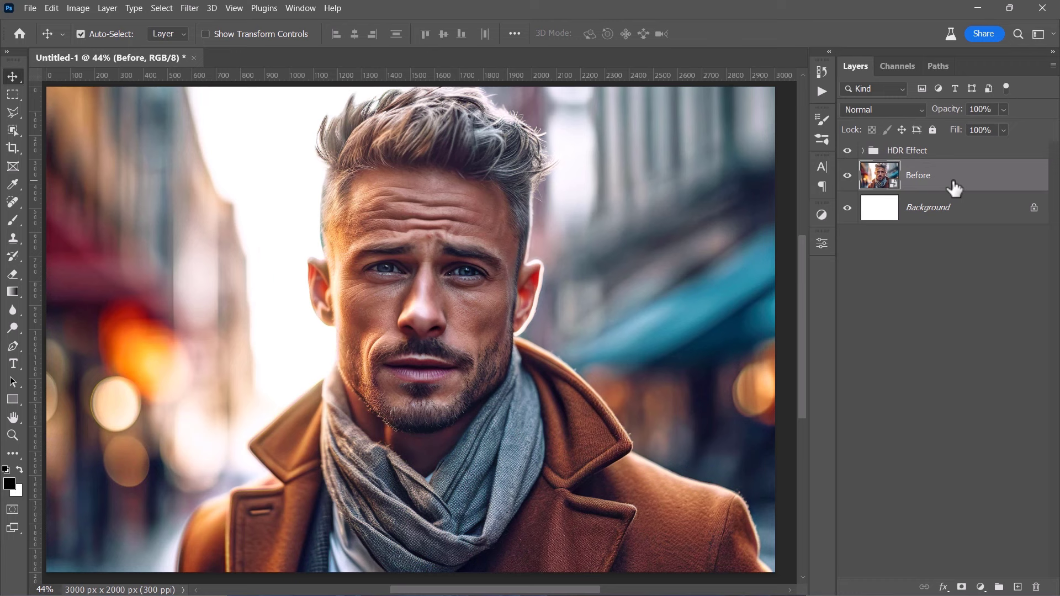
- Duplicate Before, move the copy above the HDR Effect group and give it a 30-pixel Gaussian Blur
key(ctrl+j)
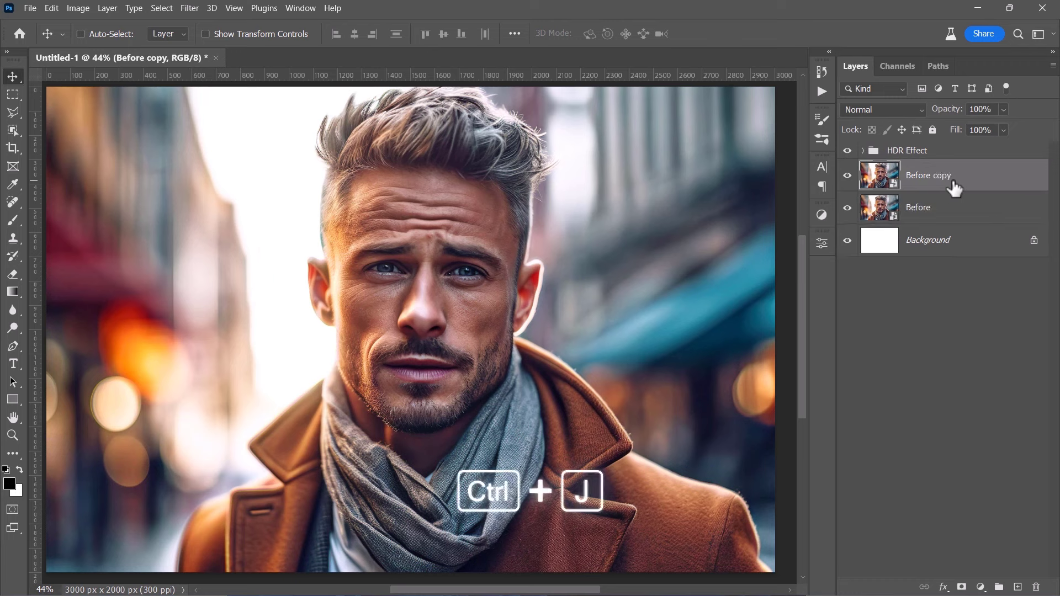
drag(954, 188, 939, 146)
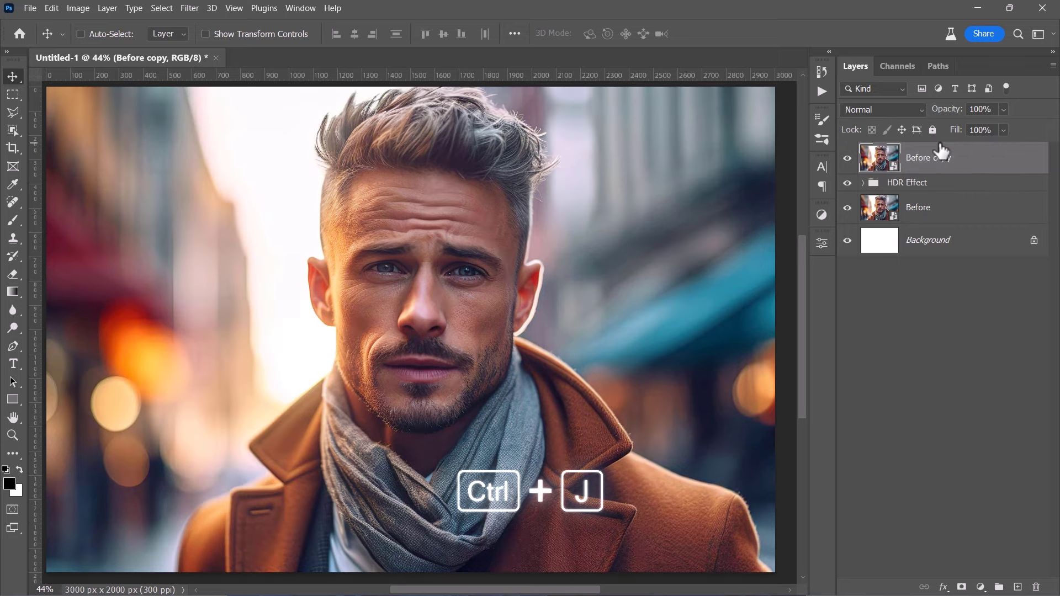
click(181, 8)
mouse_move(322, 175)
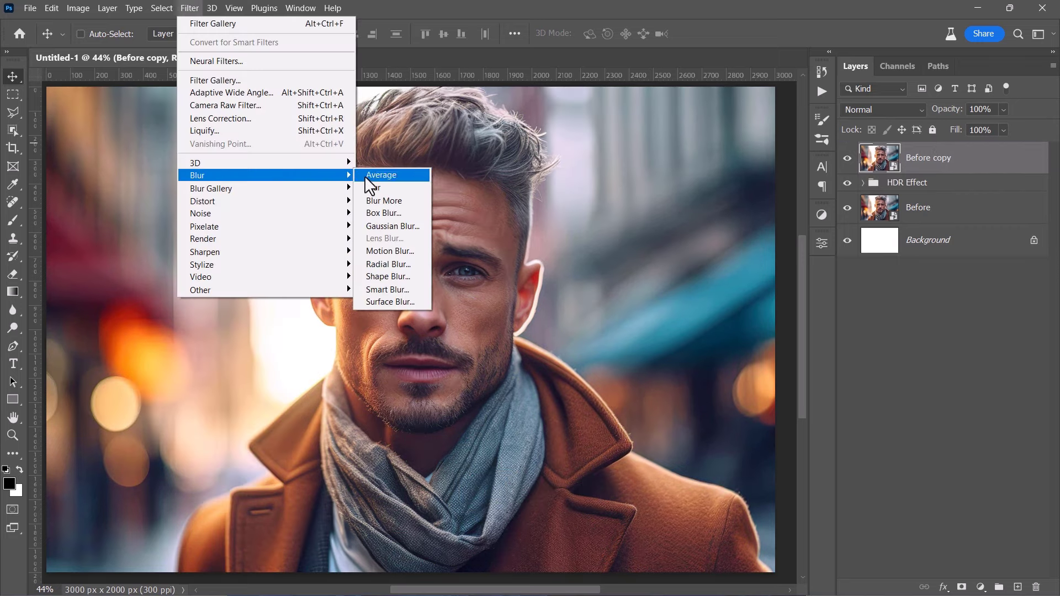
click(377, 227)
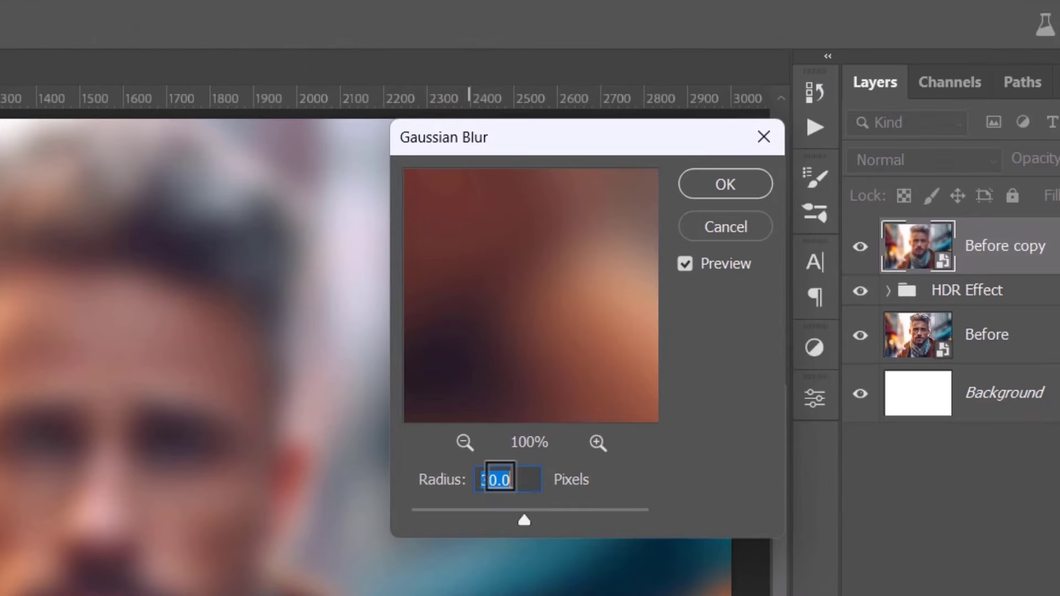
click(433, 480)
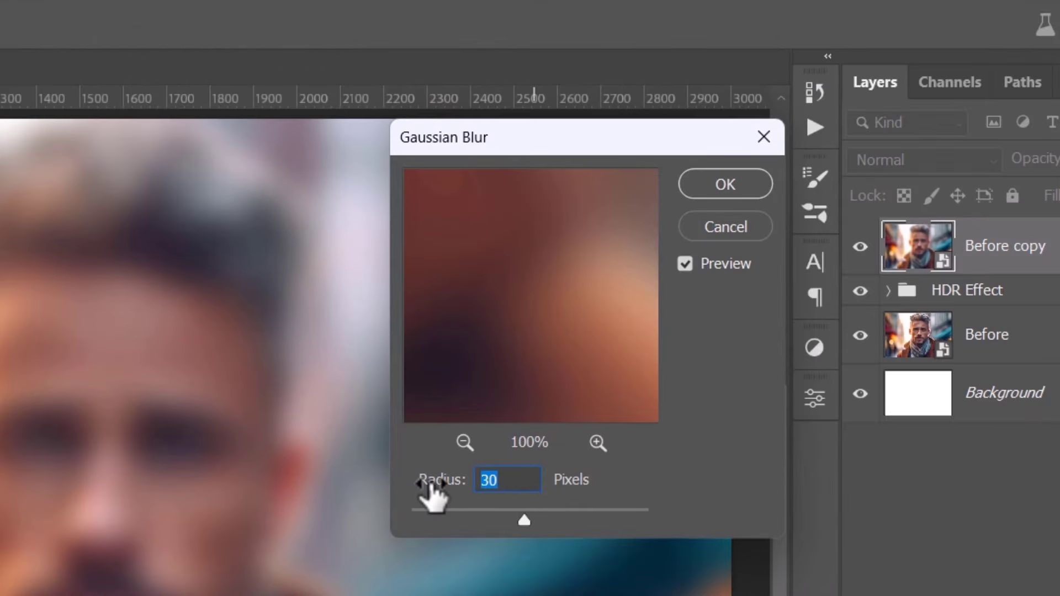
click(720, 193)
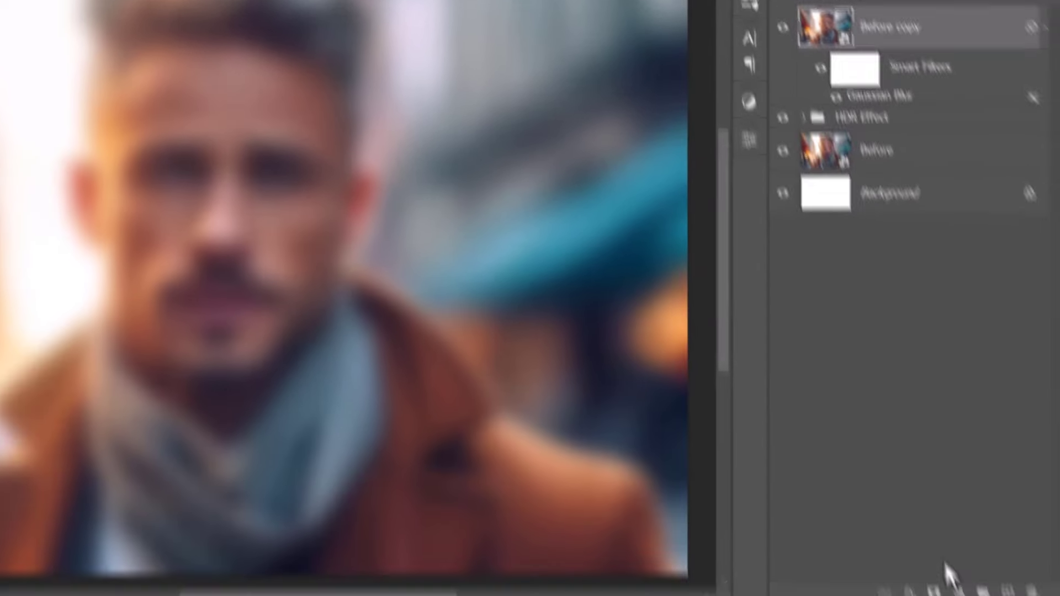
- Add a Black & White adjustment layer clipped to the Before copy
click(956, 587)
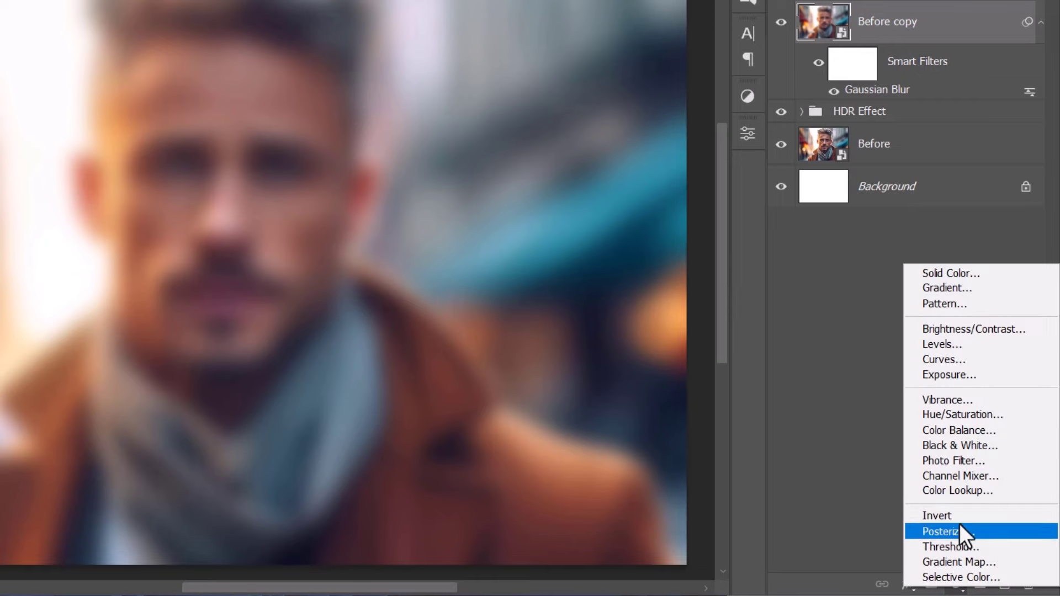
click(959, 445)
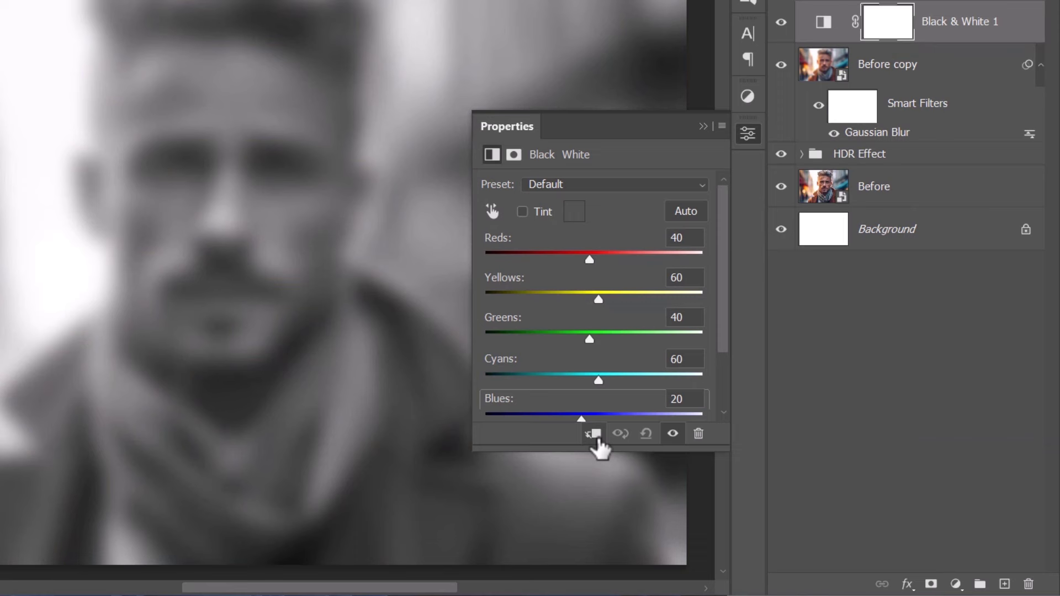
click(595, 435)
- Add a clipped Invert adjustment, then toggle Invert 2's visibility to compare
click(956, 584)
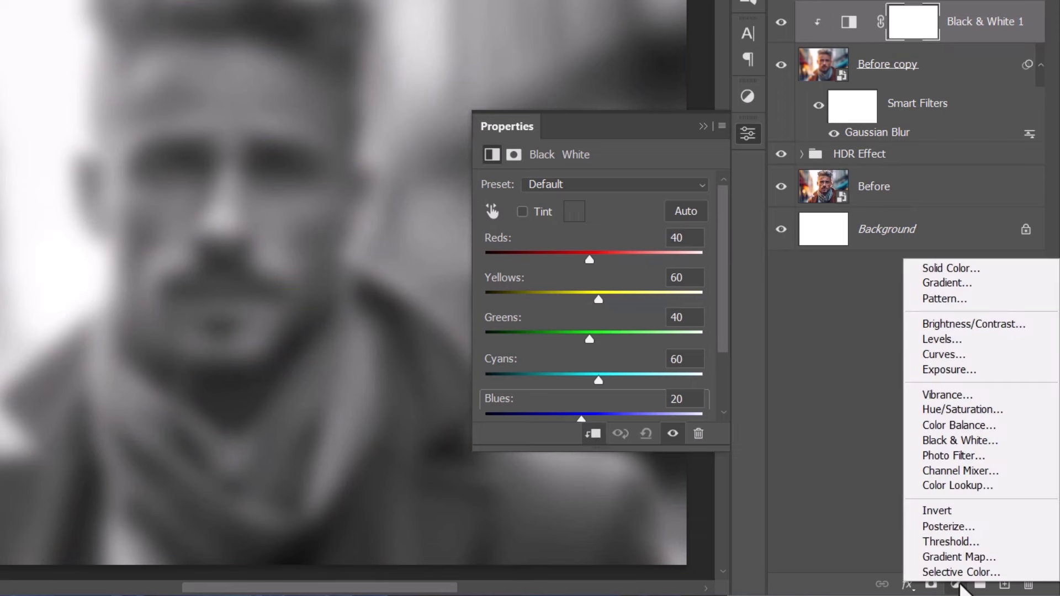
click(944, 512)
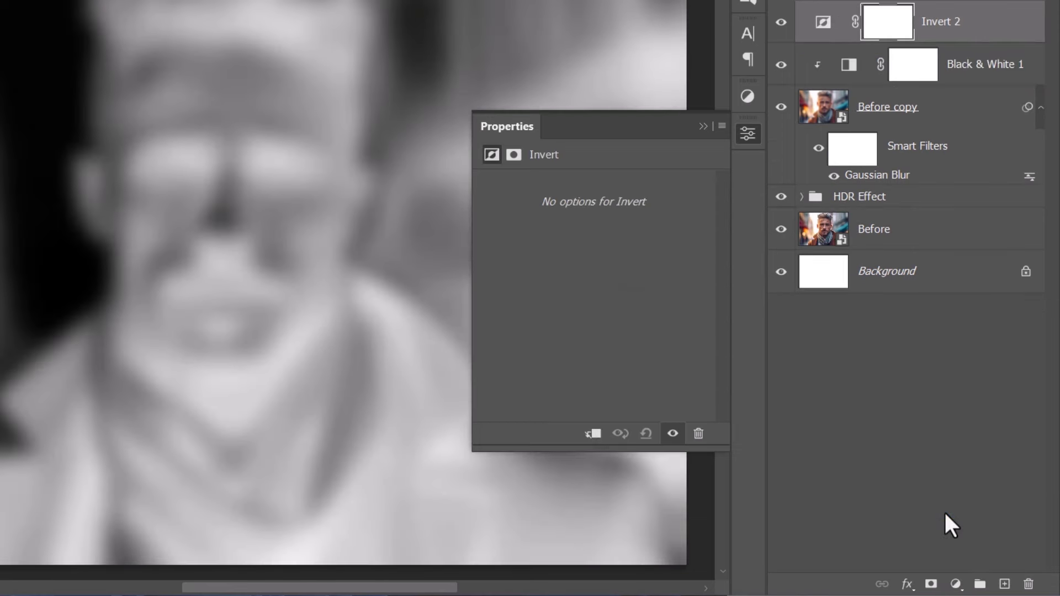
click(593, 434)
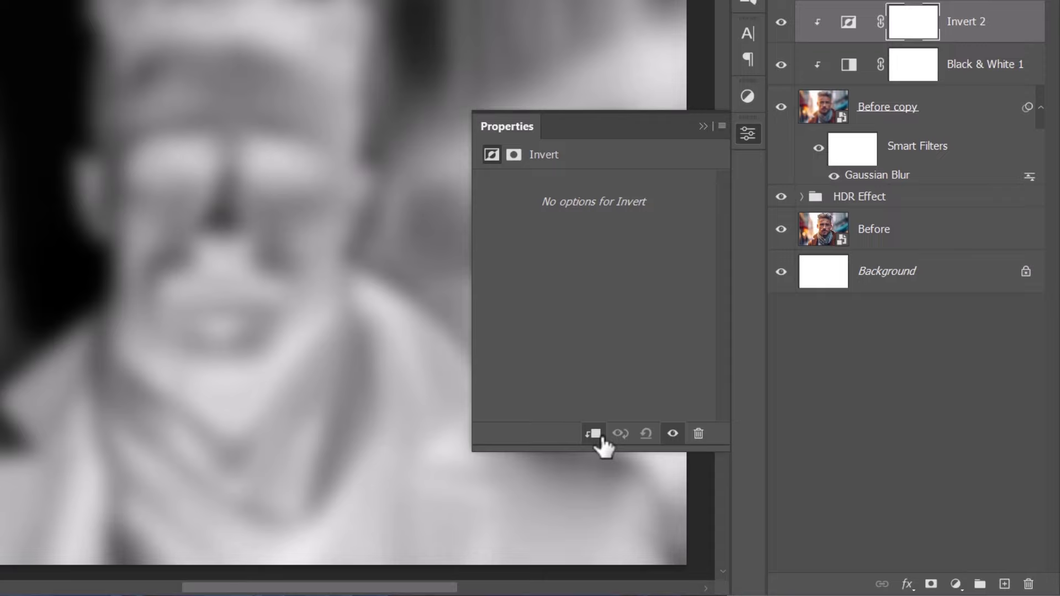
click(703, 127)
click(784, 30)
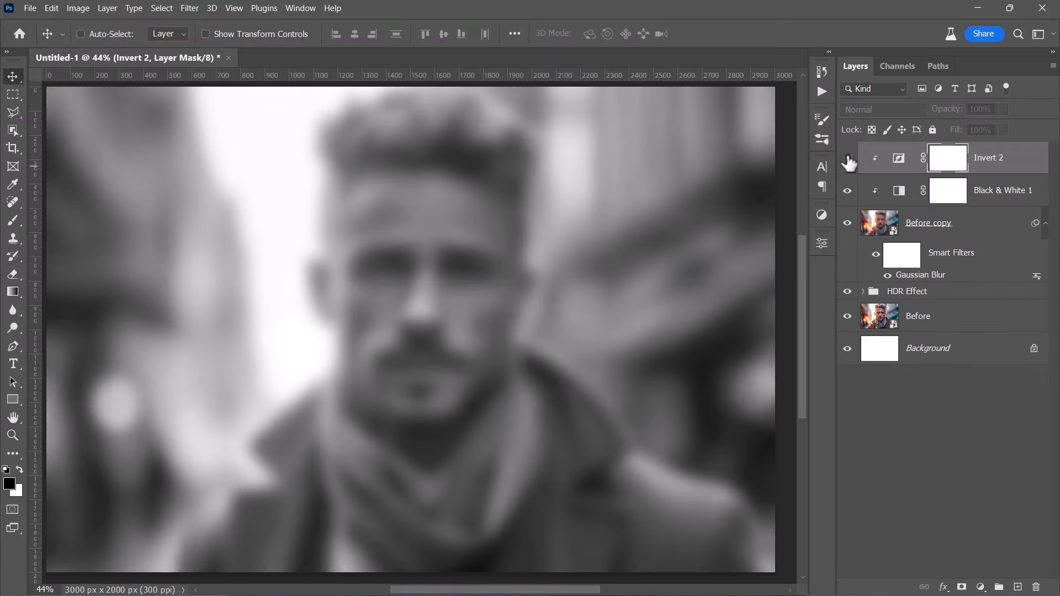
click(847, 159)
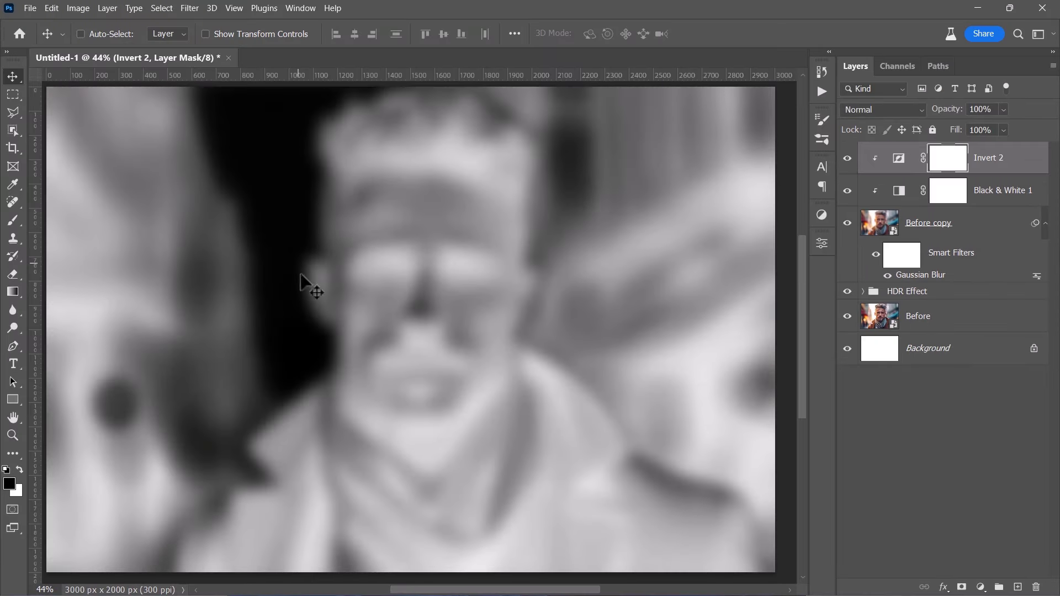
click(847, 160)
- Group Invert 2, Black & White 1 and Before copy into a group named 'HDR Tone'
click(847, 160)
click(1044, 223)
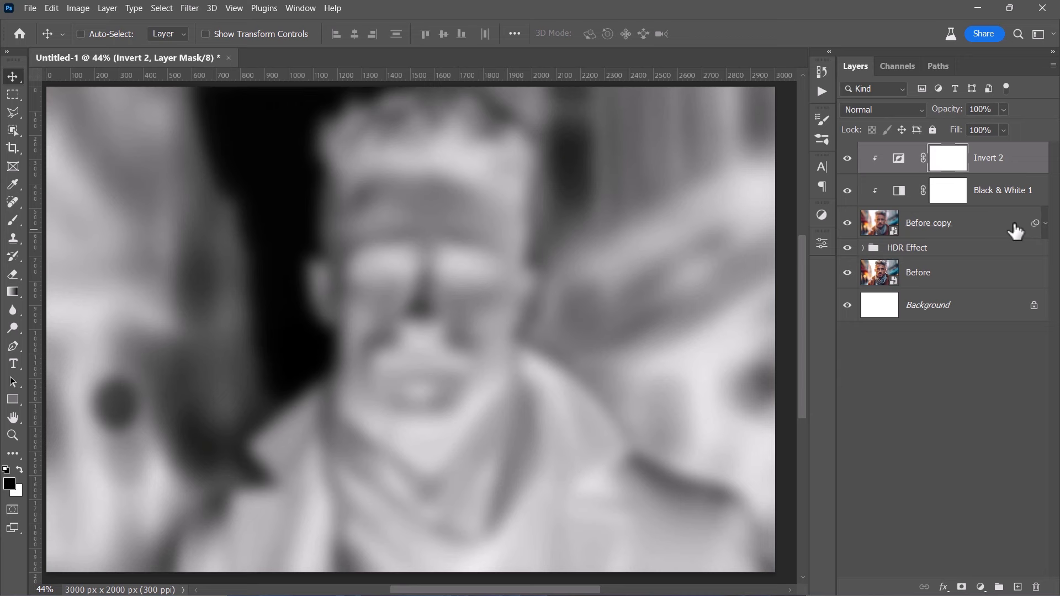
shift+click(1014, 231)
key(ctrl+g)
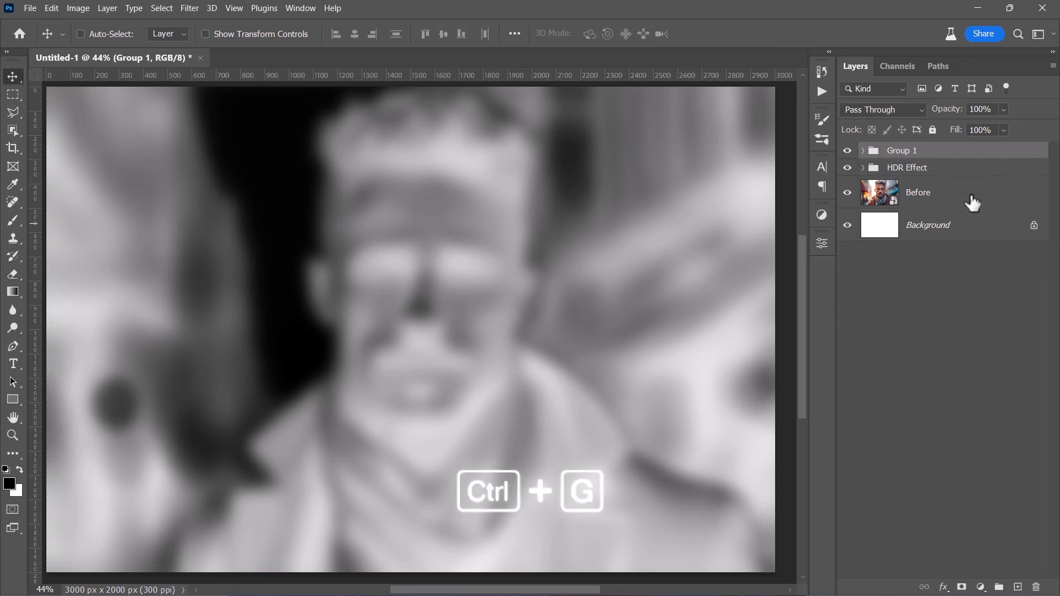
double_click(901, 151)
text(HDR Tone)
key(Return)
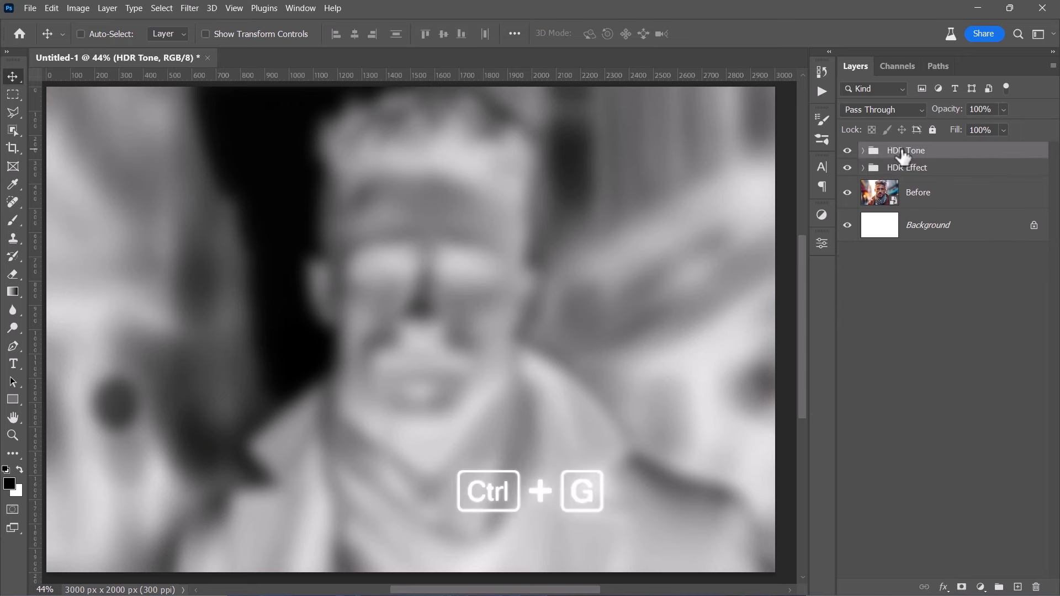
- Set the HDR Tone group to Overlay at 39% opacity, then hide both HDR groups to compare
click(882, 110)
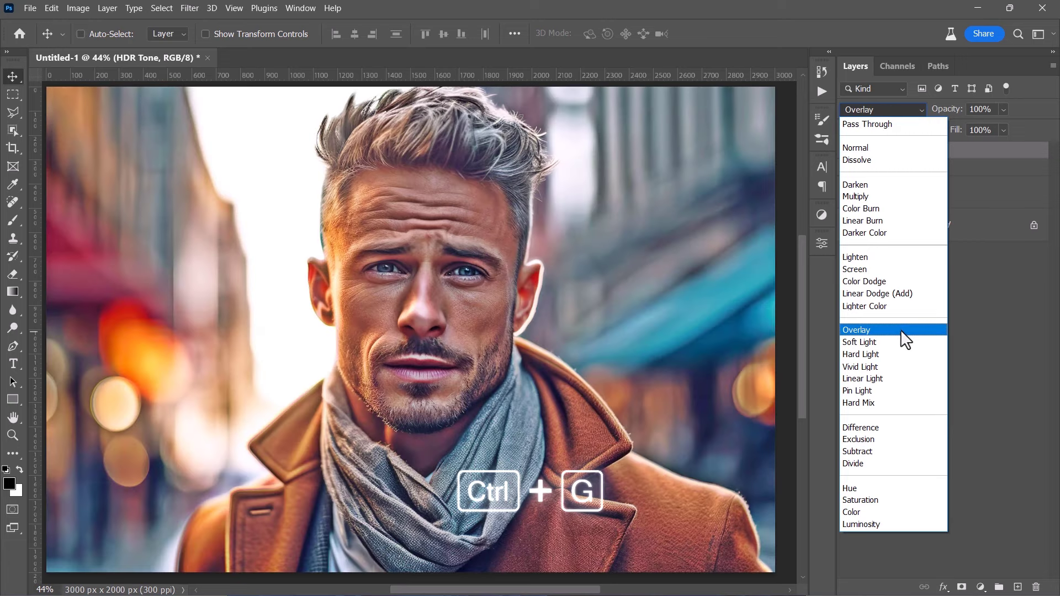
click(894, 330)
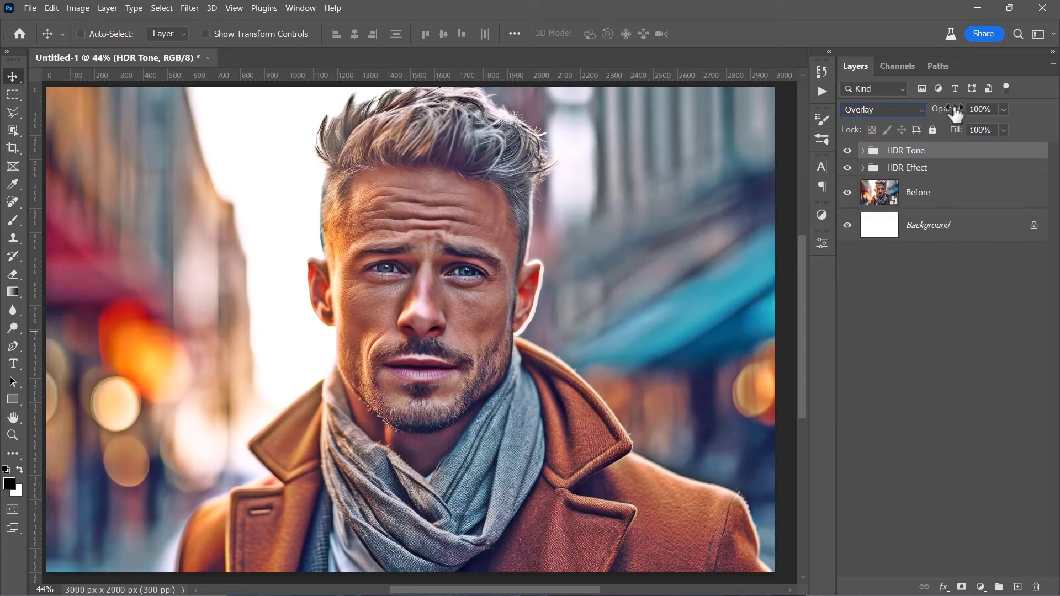
drag(948, 108, 915, 116)
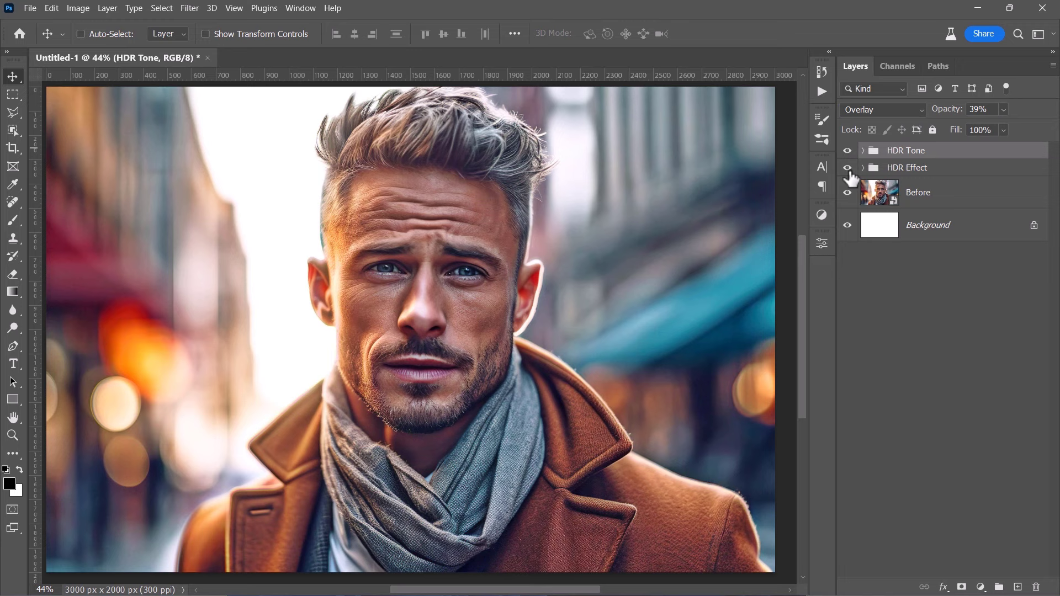
drag(848, 168, 848, 151)
- Save the layered document as HRD.psd in Photoshop format, keeping the default format options
click(31, 7)
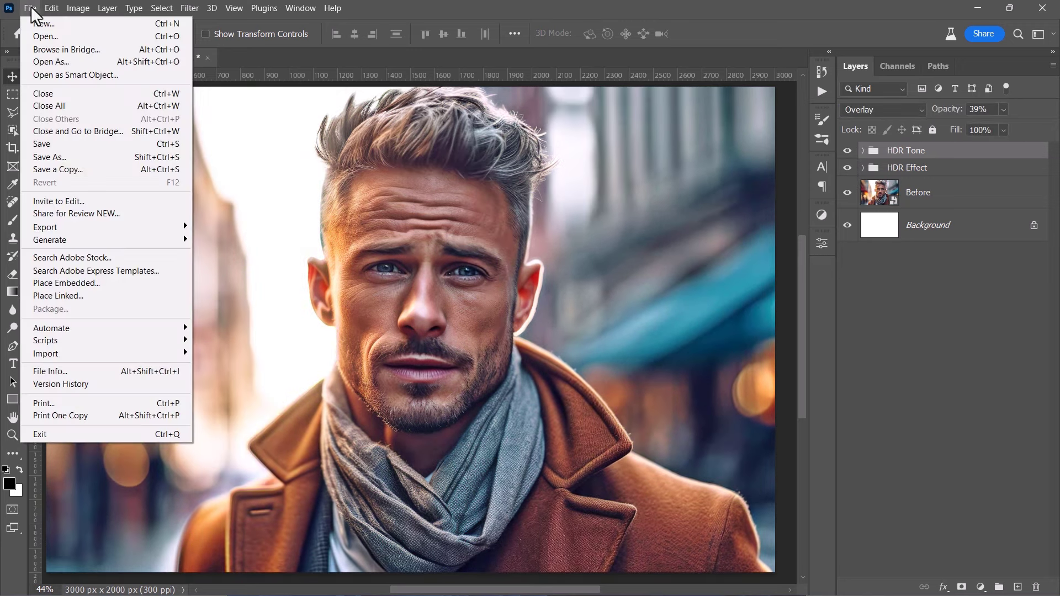
click(72, 158)
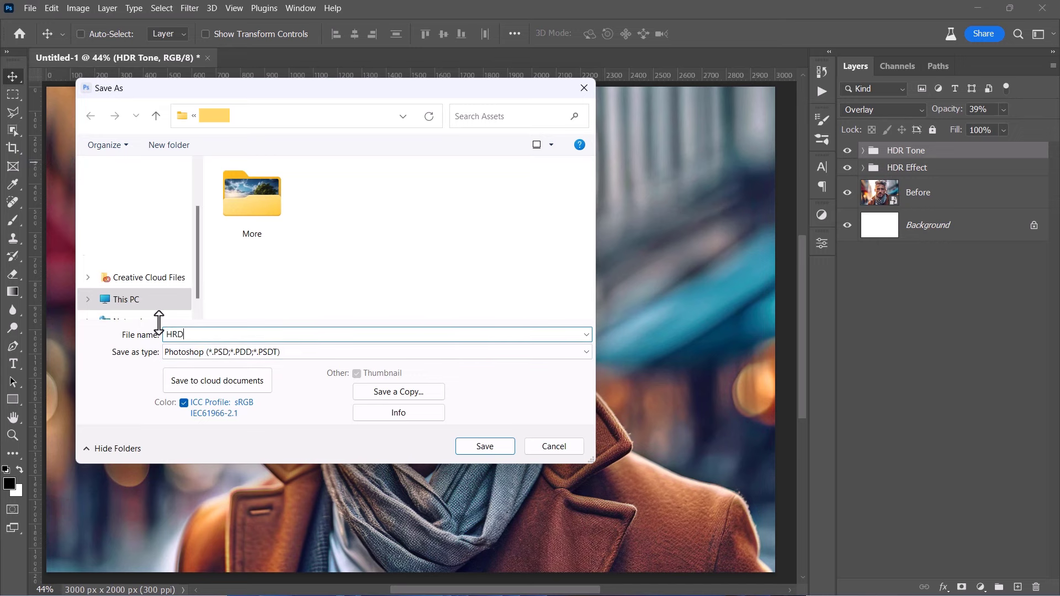
click(485, 446)
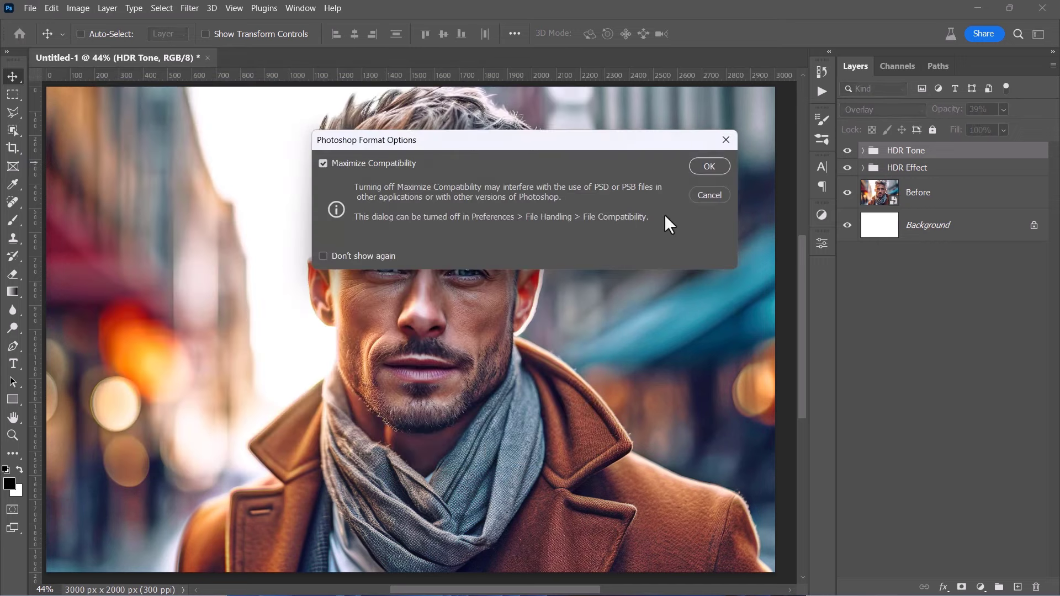
click(703, 164)
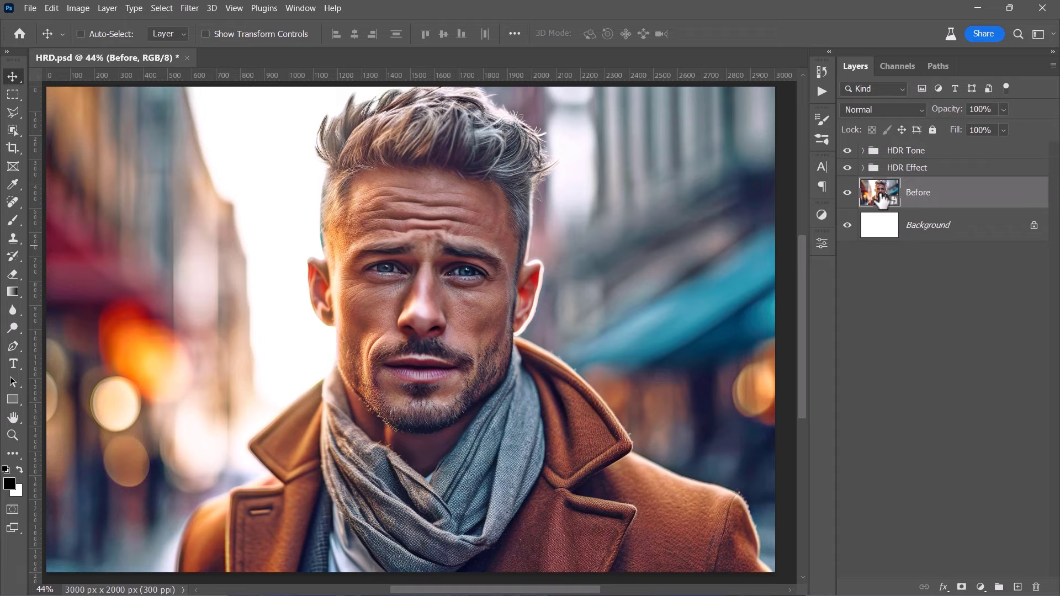
- Embed bearded-man image 2 inside the Before smart object, save it, and return to HRD.psd
double_click(880, 193)
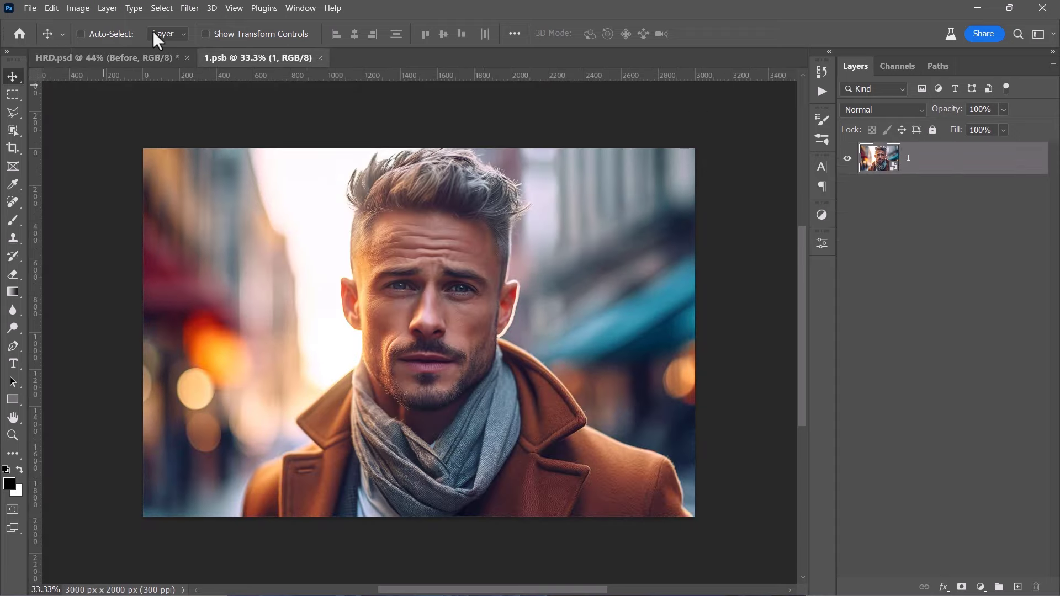
click(33, 7)
click(70, 300)
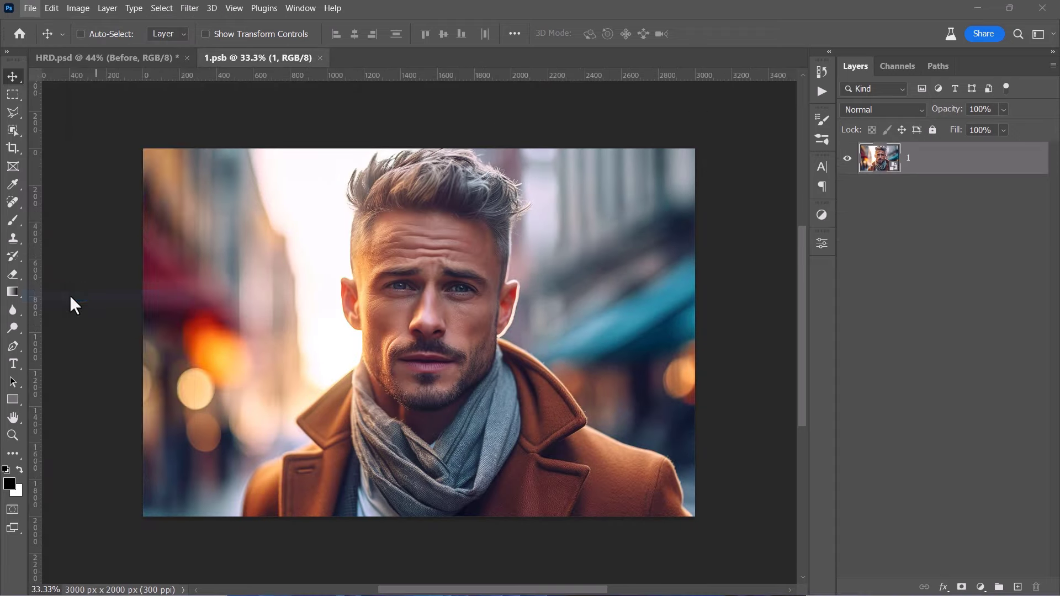
click(390, 203)
click(479, 388)
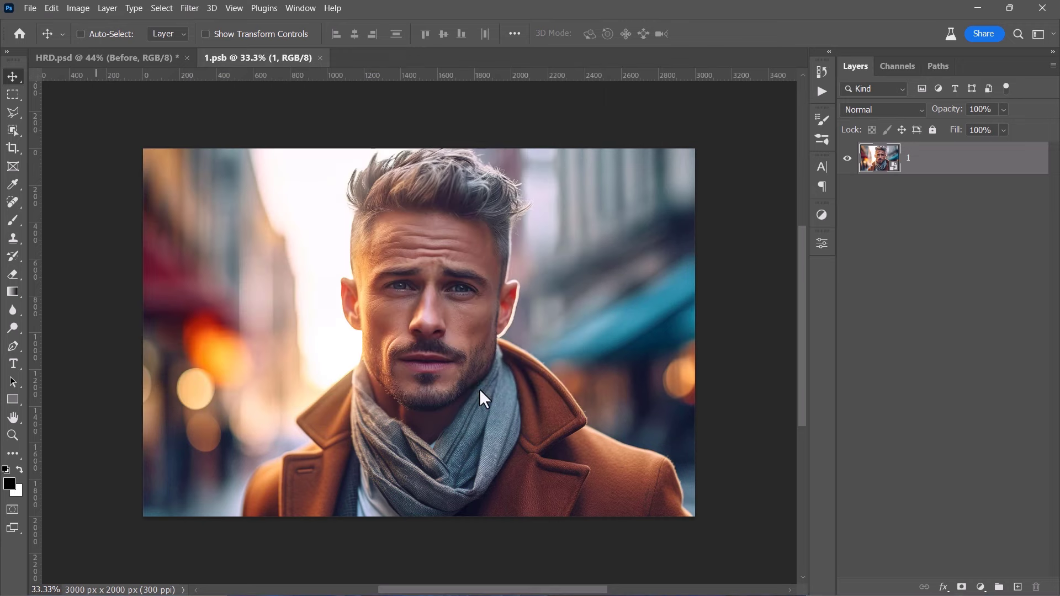
key(Return)
key(ctrl+s)
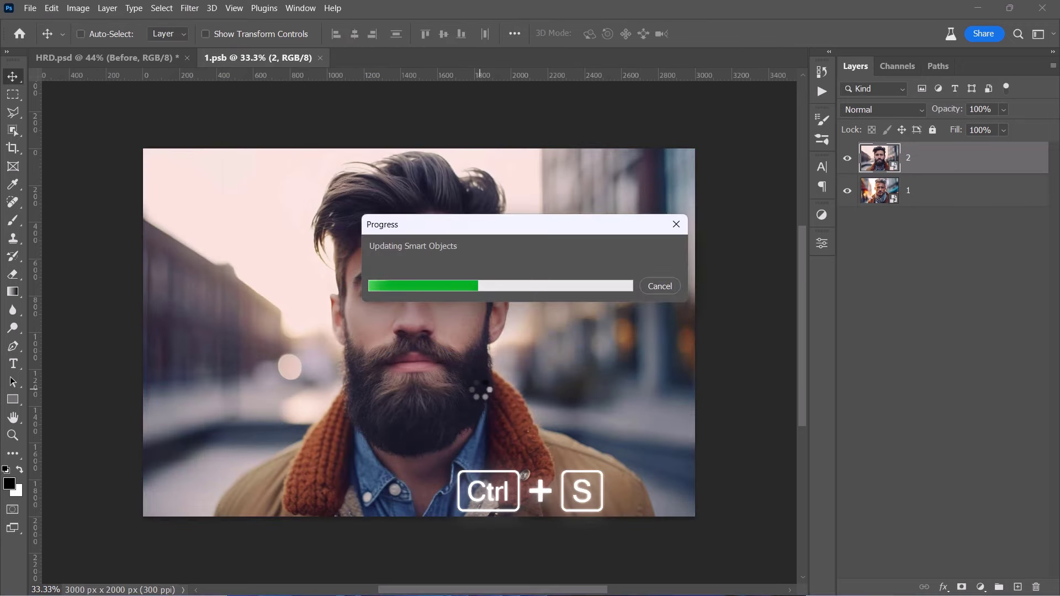
click(149, 58)
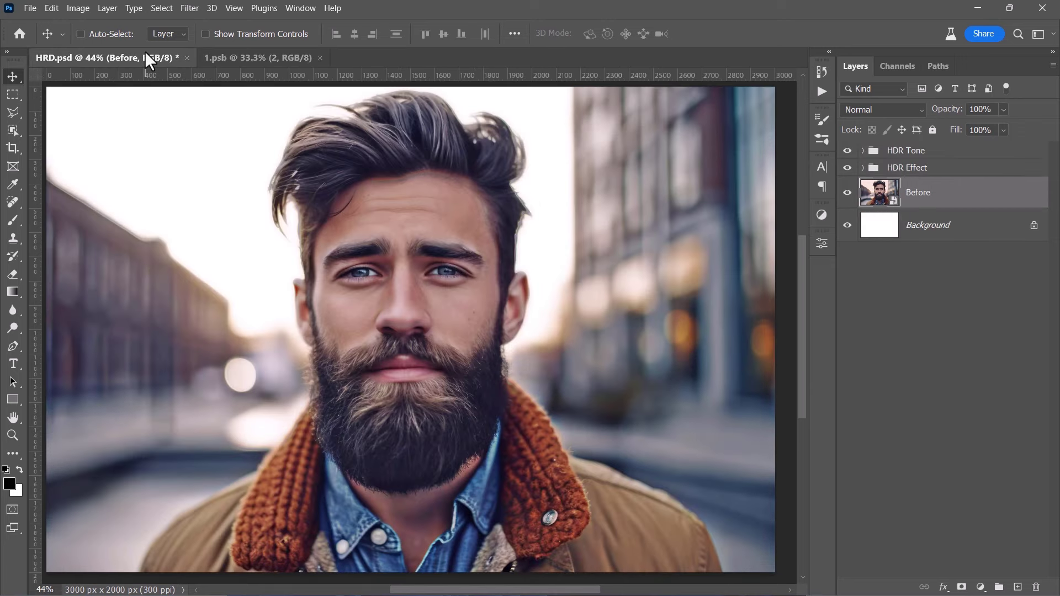
- Toggle the HDR Tone and HDR Effect groups to compare the look on the bearded portrait
click(846, 150)
click(847, 167)
click(847, 152)
click(847, 168)
scroll(445, 173, up, 4)
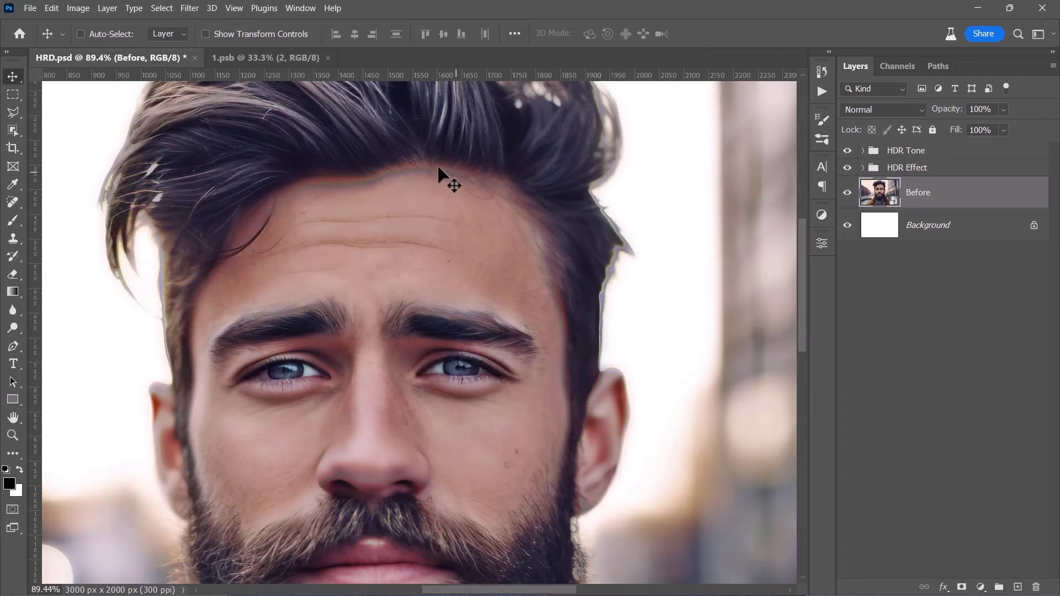
- Set the HDR layer's Surface Blur to Radius 24 and Threshold 14, then compare with HDR Tone
click(863, 168)
click(1045, 225)
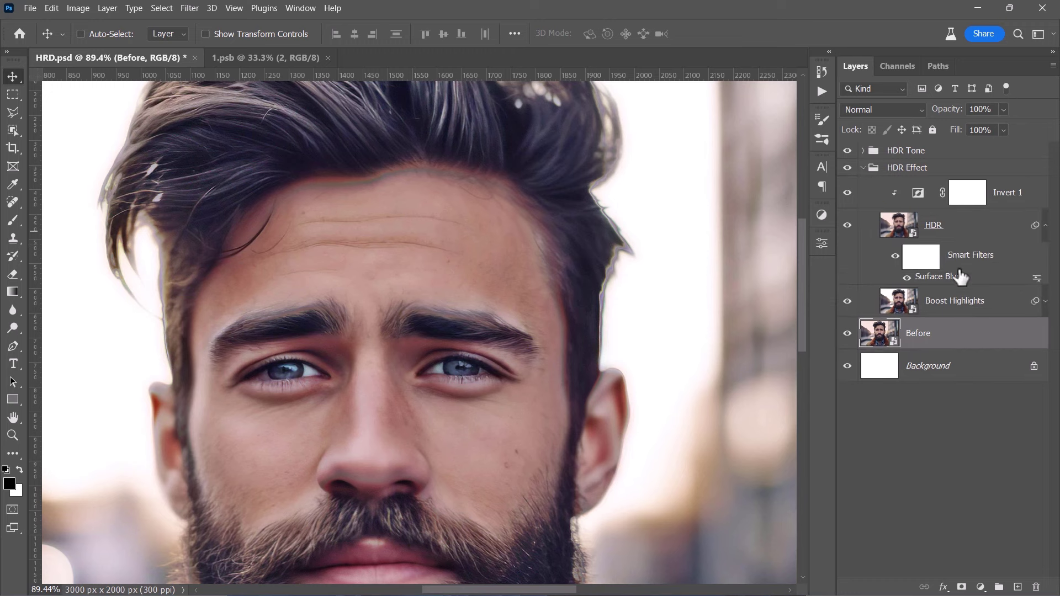
double_click(943, 280)
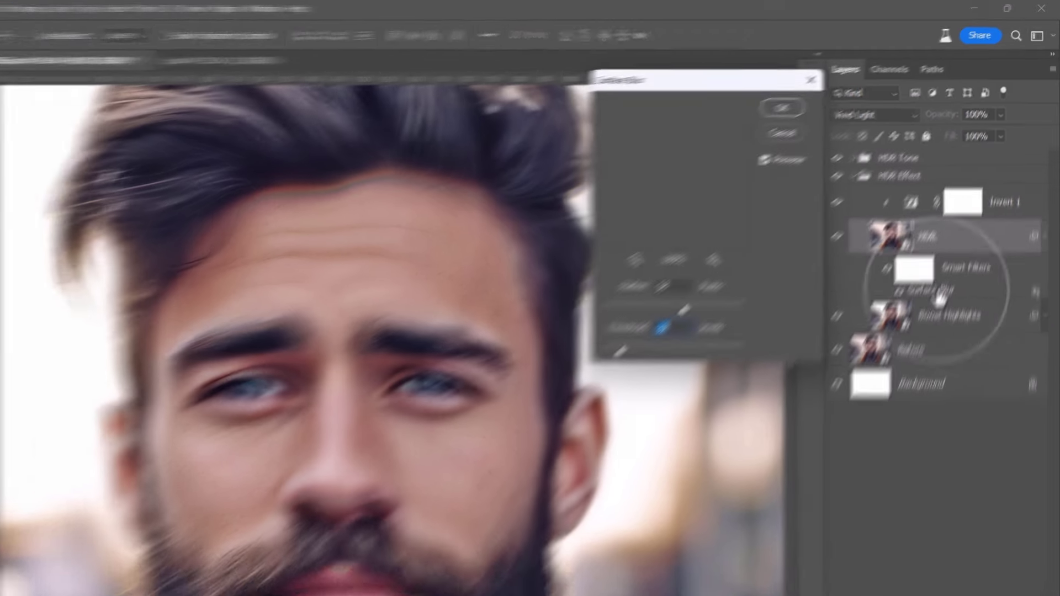
drag(640, 332, 657, 332)
drag(479, 482, 476, 481)
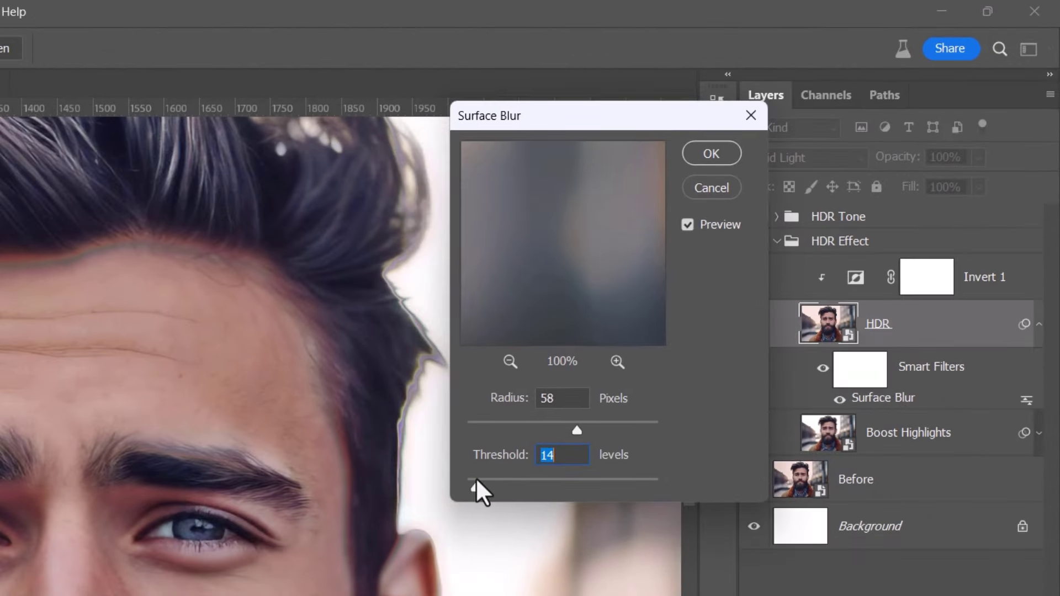
drag(577, 430, 511, 420)
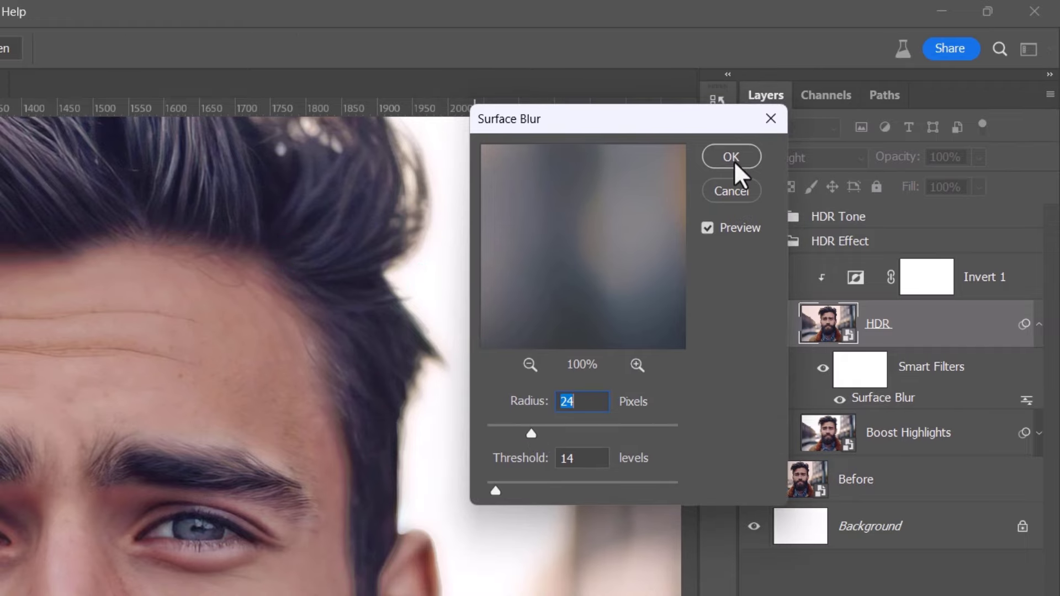
click(711, 153)
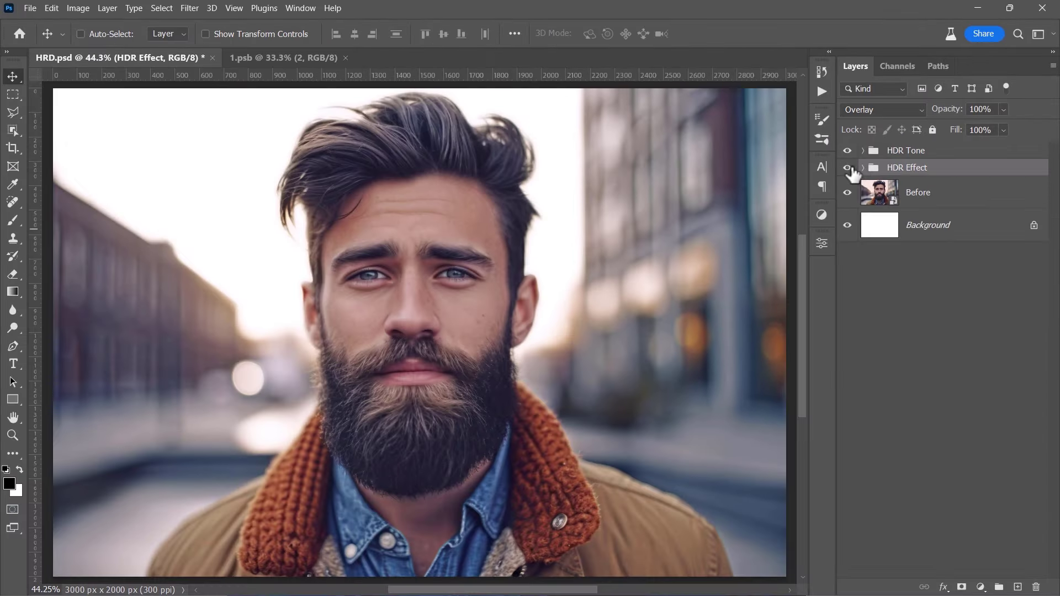
click(849, 156)
- Embed burger image 3 inside the Before smart object, save it, and return to HRD.psd
double_click(877, 202)
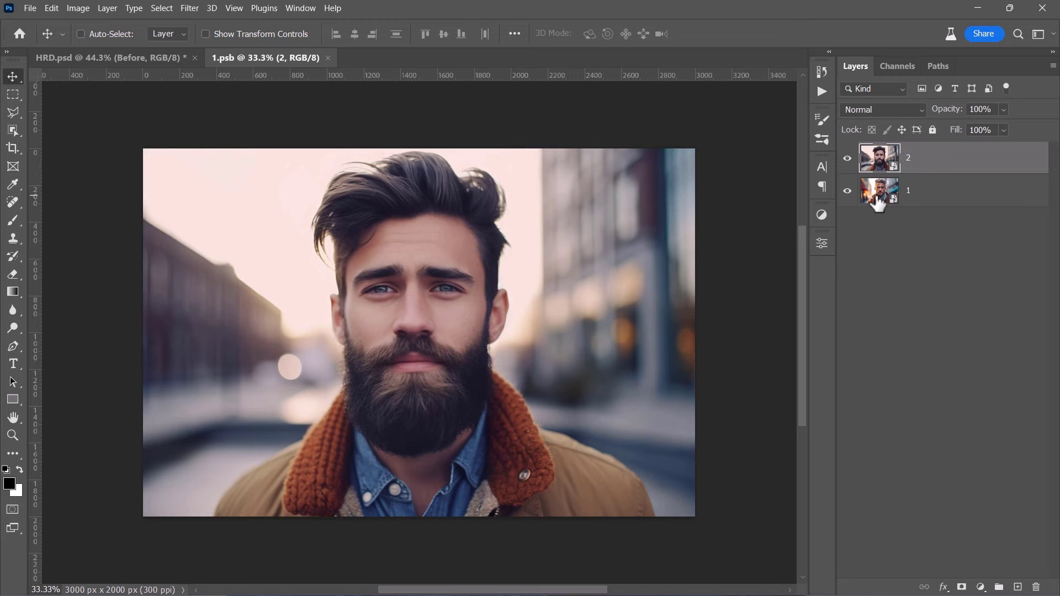
click(30, 9)
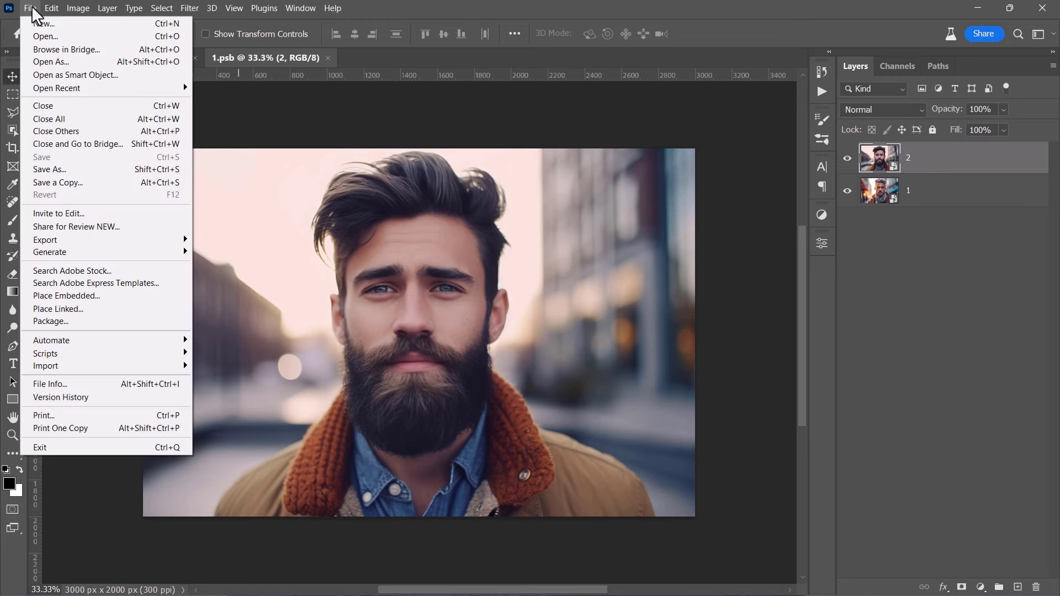
click(66, 296)
click(474, 218)
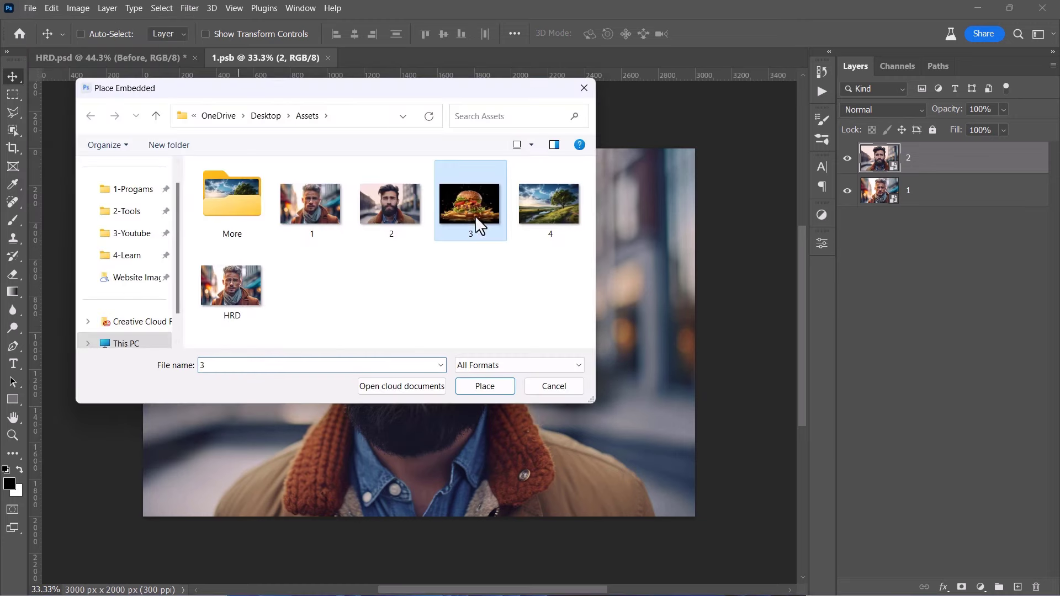
click(492, 387)
key(Return)
key(ctrl+s)
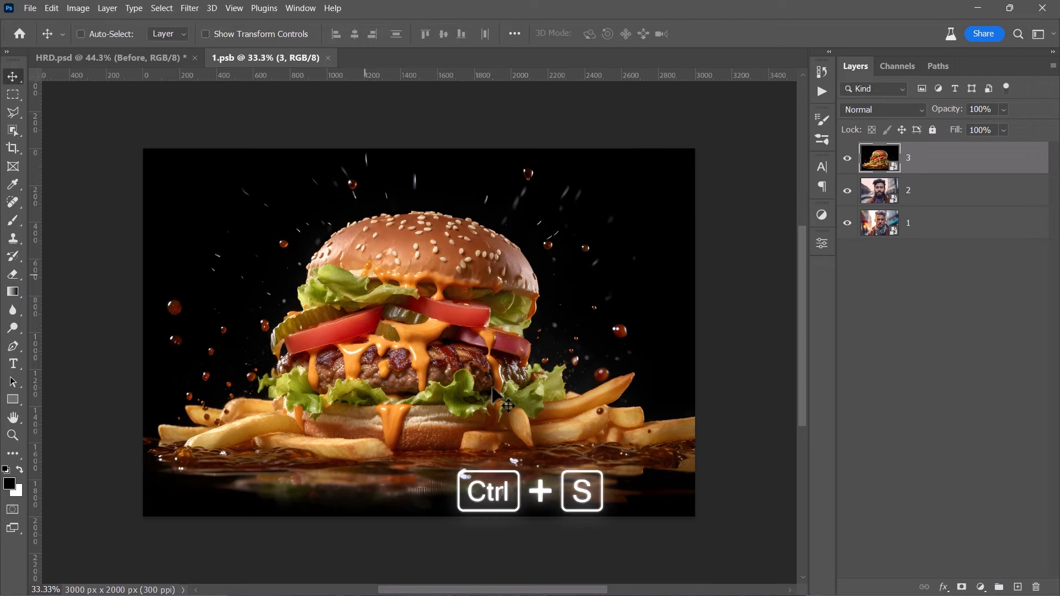
click(117, 52)
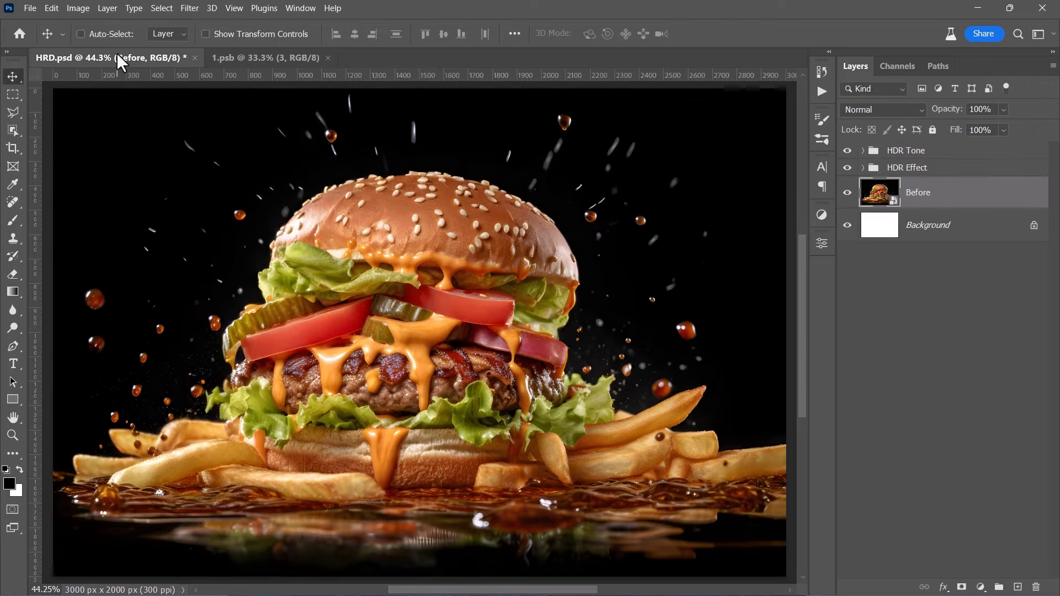
- Raise the HDR layer's Surface Blur to Radius 68 and Threshold 36
click(862, 167)
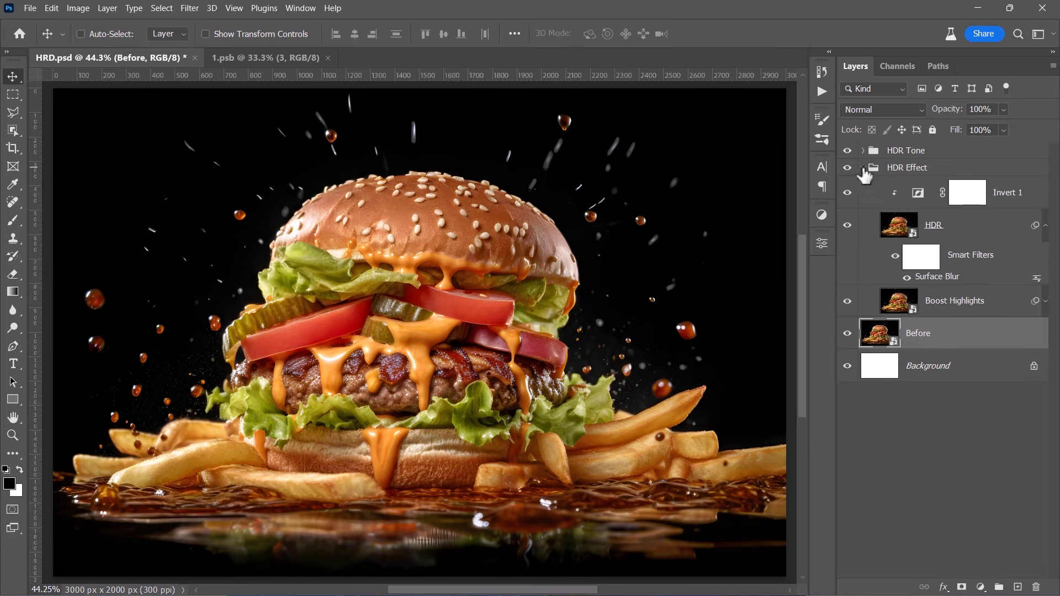
double_click(937, 277)
click(740, 301)
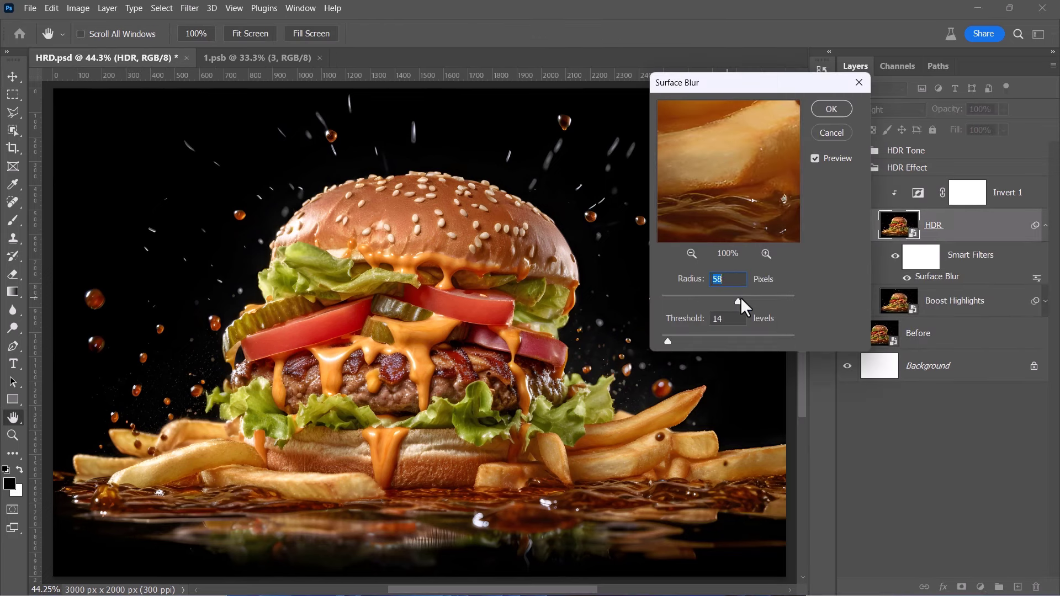
click(680, 340)
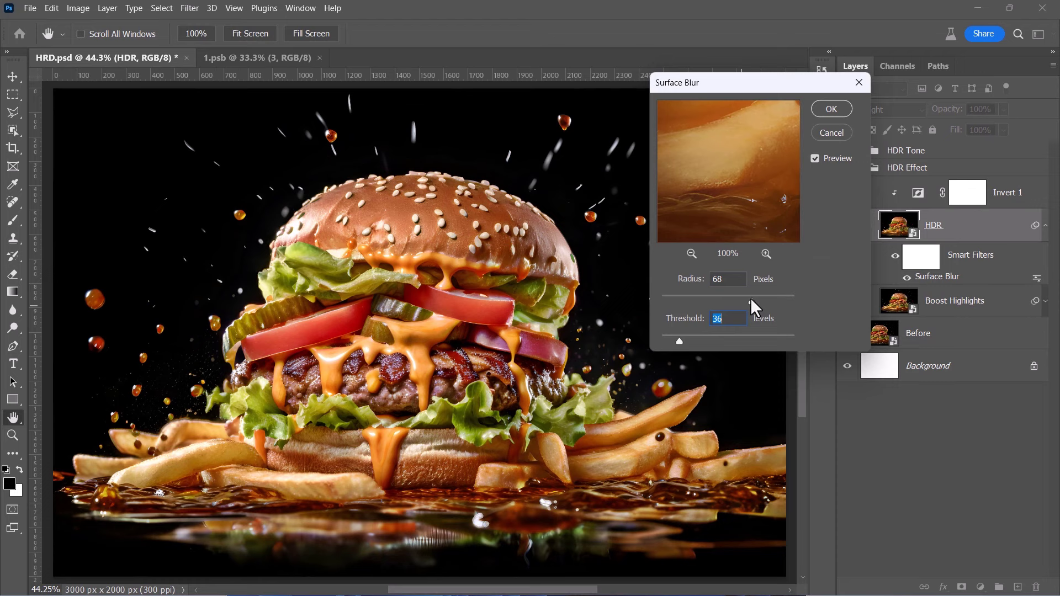
click(837, 109)
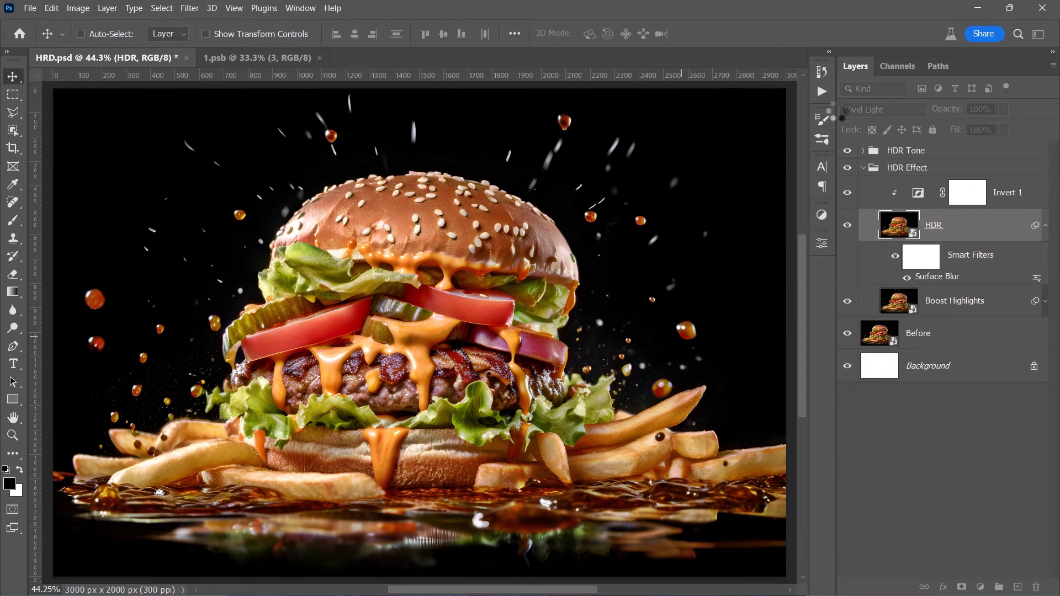
- Set the HDR Tone group's opacity to 70% and toggle it to compare
click(863, 167)
click(905, 154)
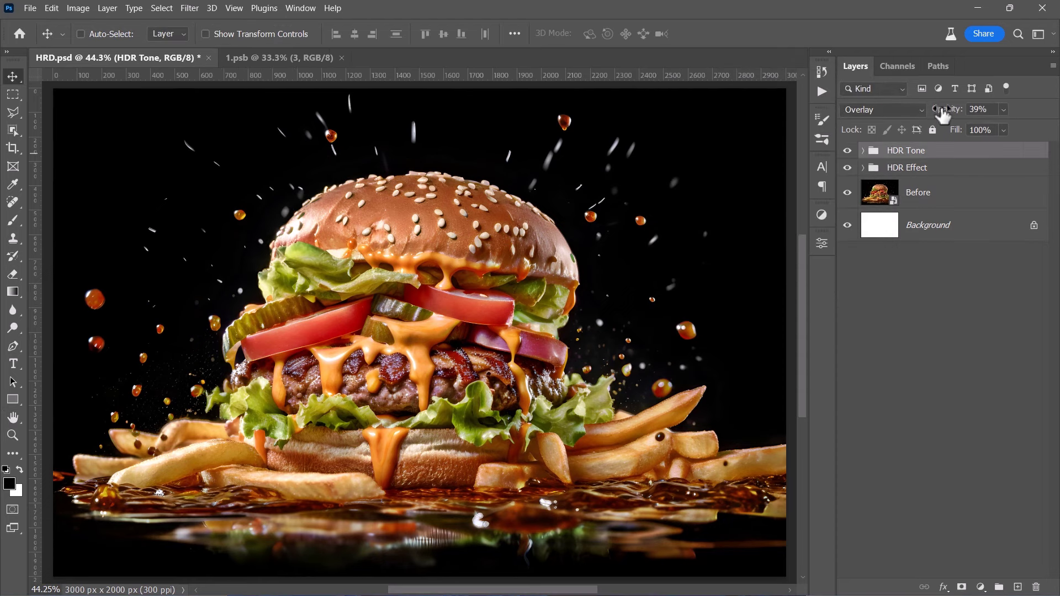
drag(942, 115, 961, 114)
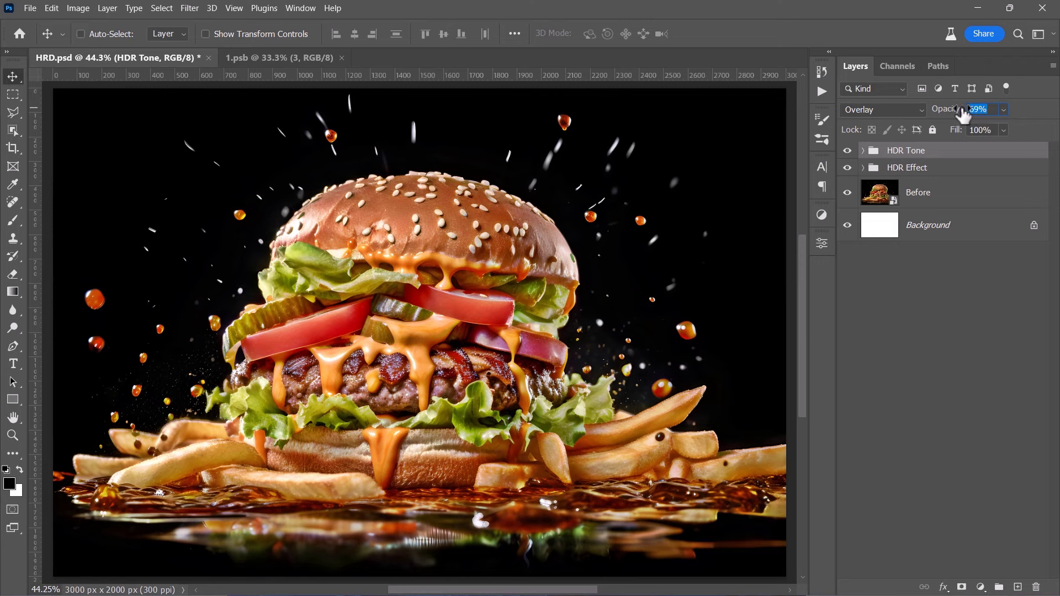
click(848, 150)
click(847, 168)
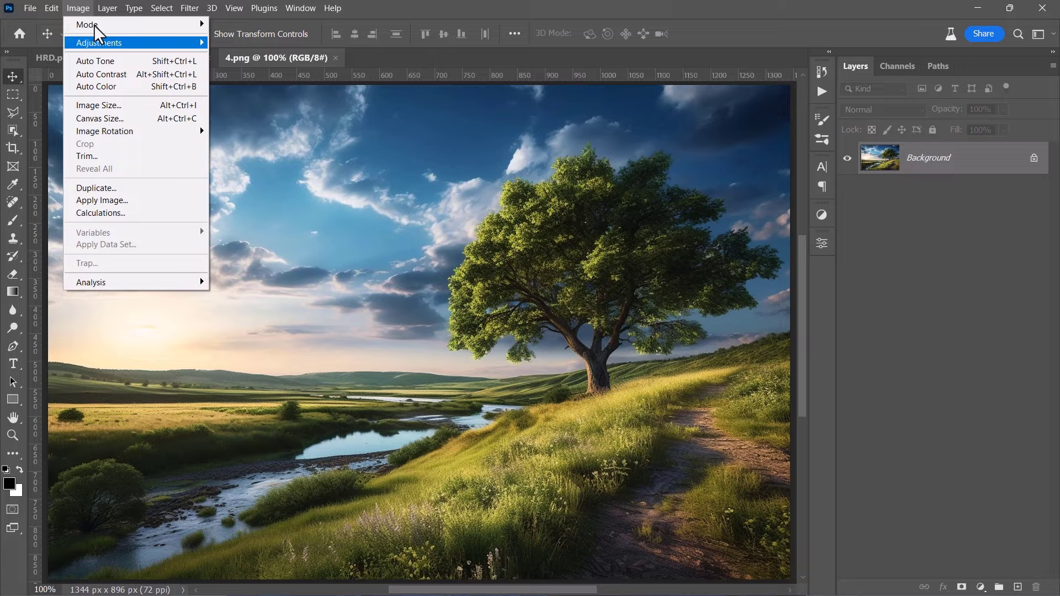
- Confirm in Image Size that 4.png is only 1344 × 896 px, then switch to the real-esrgan browser page
click(125, 102)
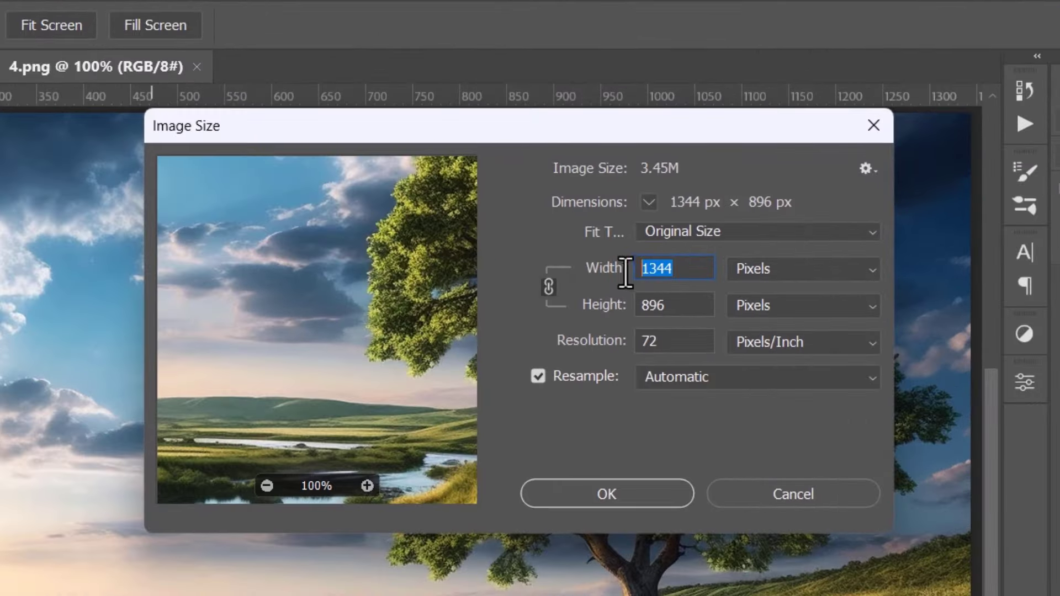
double_click(679, 303)
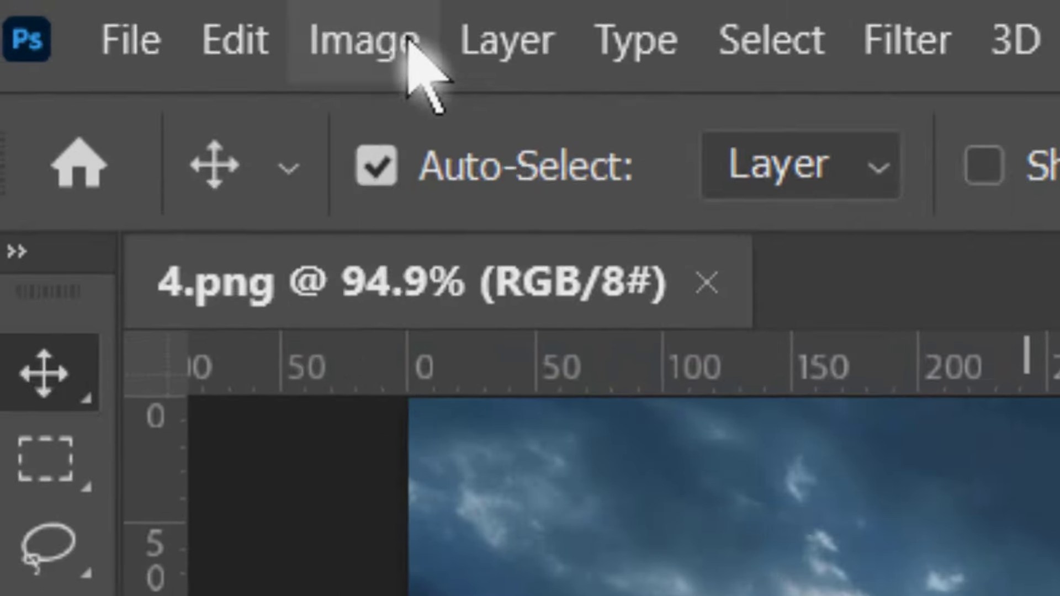
click(84, 8)
click(125, 103)
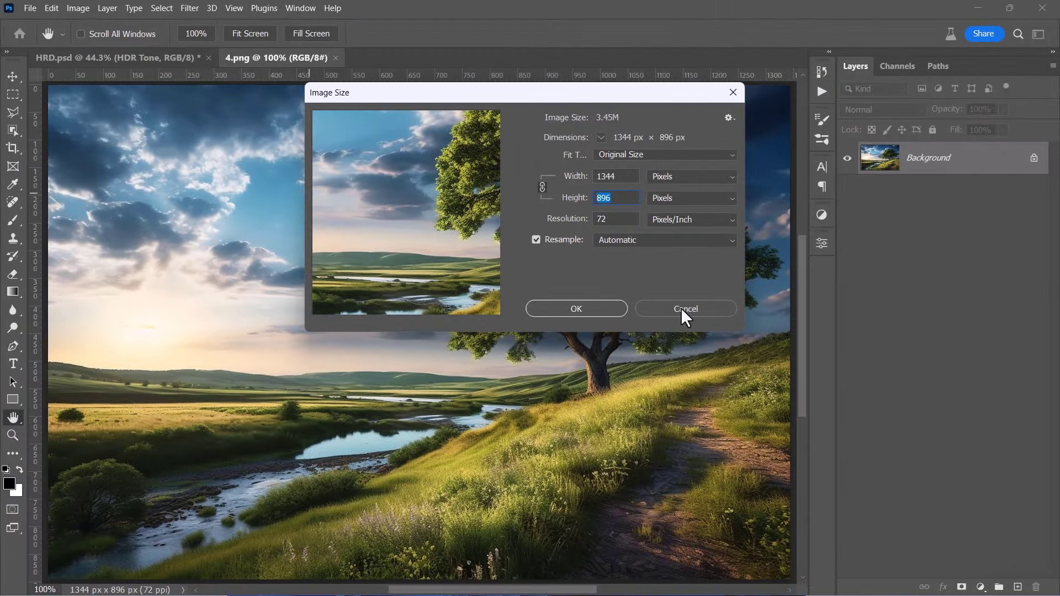
click(684, 309)
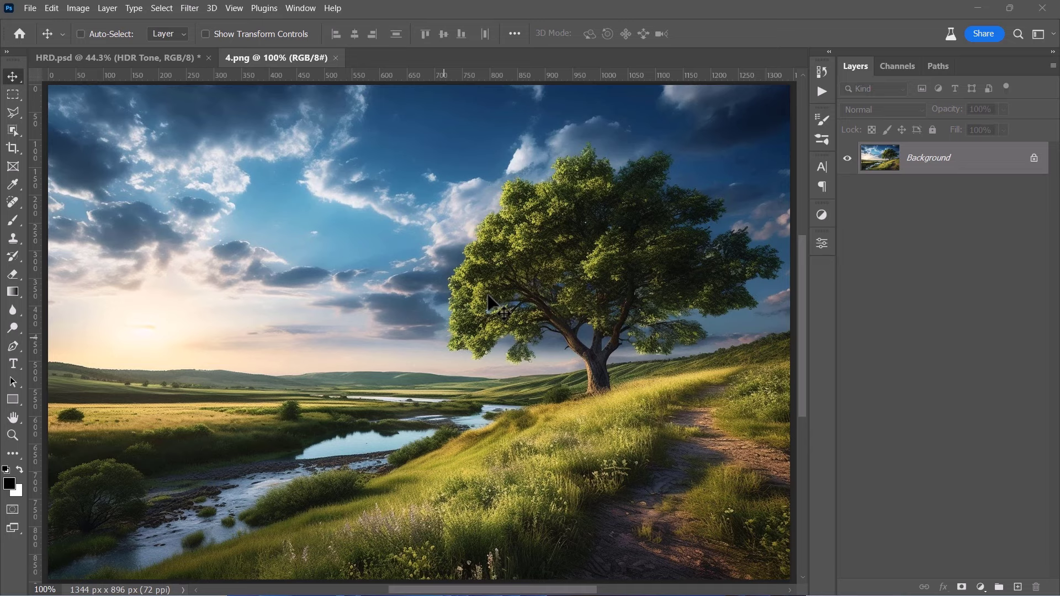
key(alt+Tab)
- Upload 4.png as the input image and set the scale to 4
scroll(489, 304, down, 6)
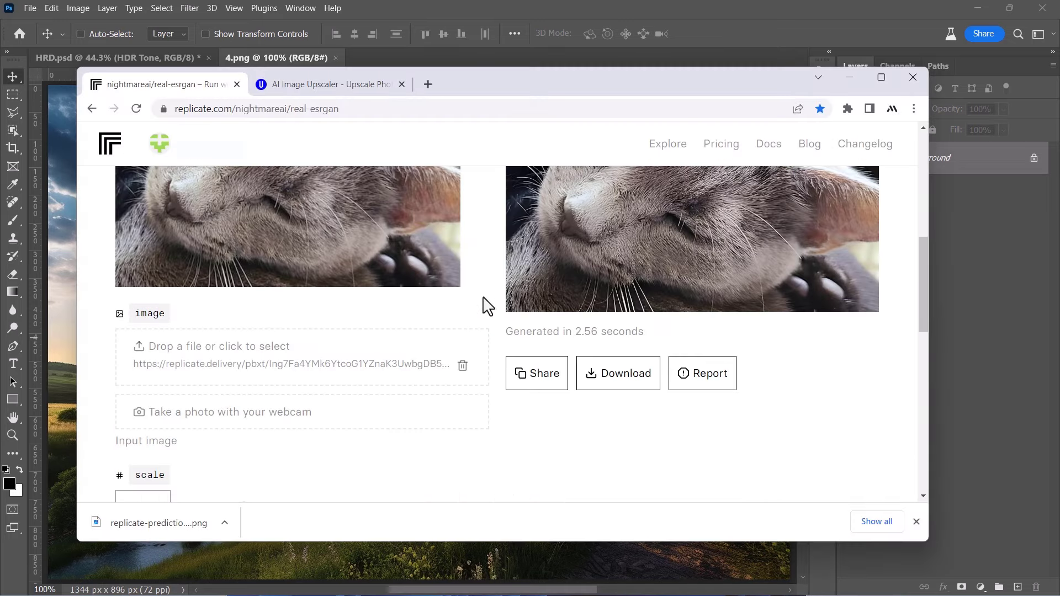
click(209, 366)
click(578, 193)
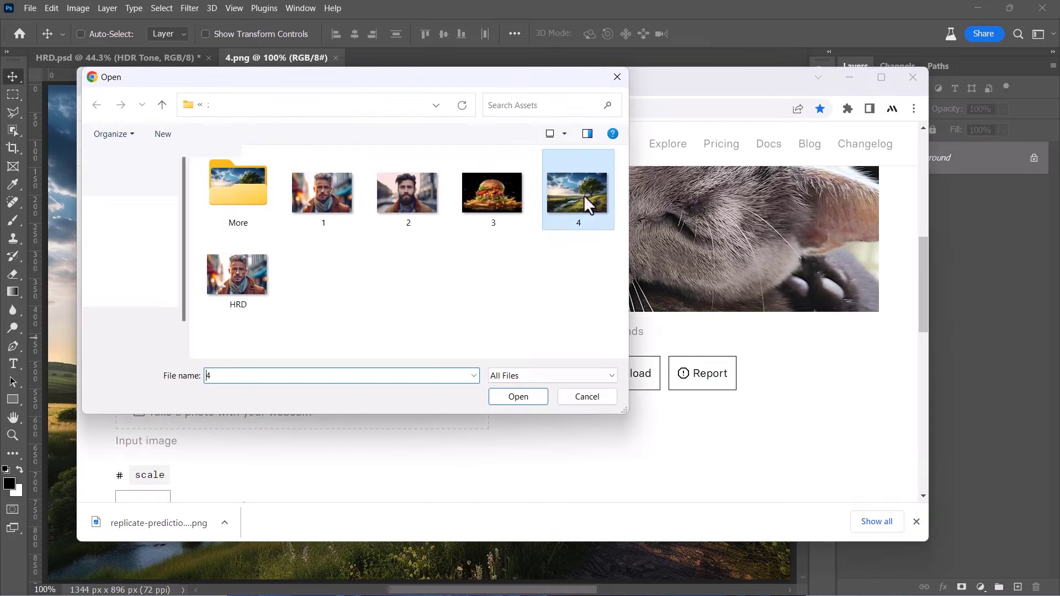
click(530, 397)
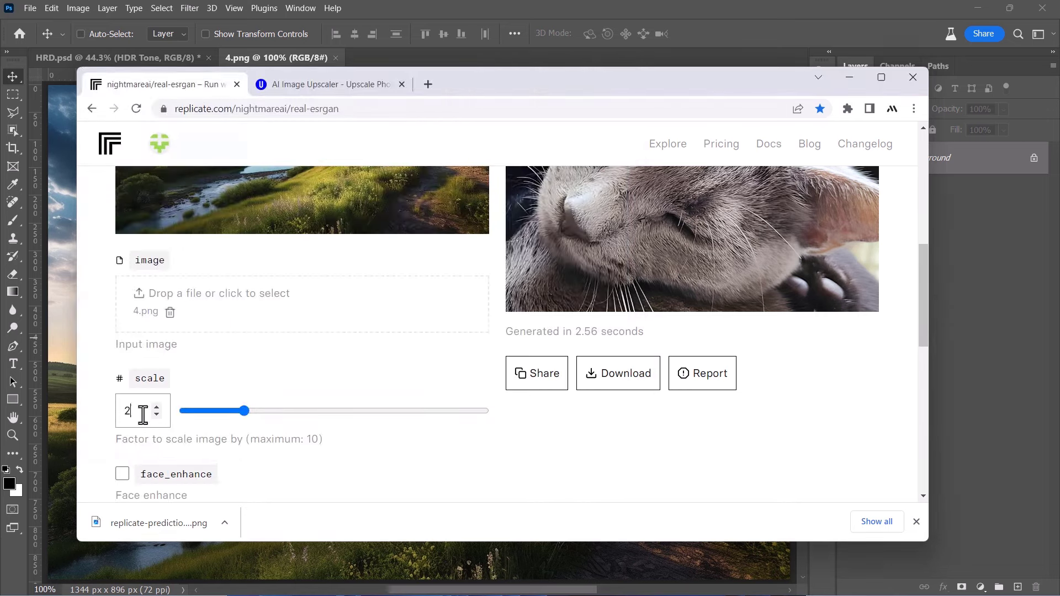
drag(142, 413, 106, 416)
text(4)
- Submit the upscale job and download the enlarged result
scroll(106, 418, down, 1)
scroll(106, 418, down, 1)
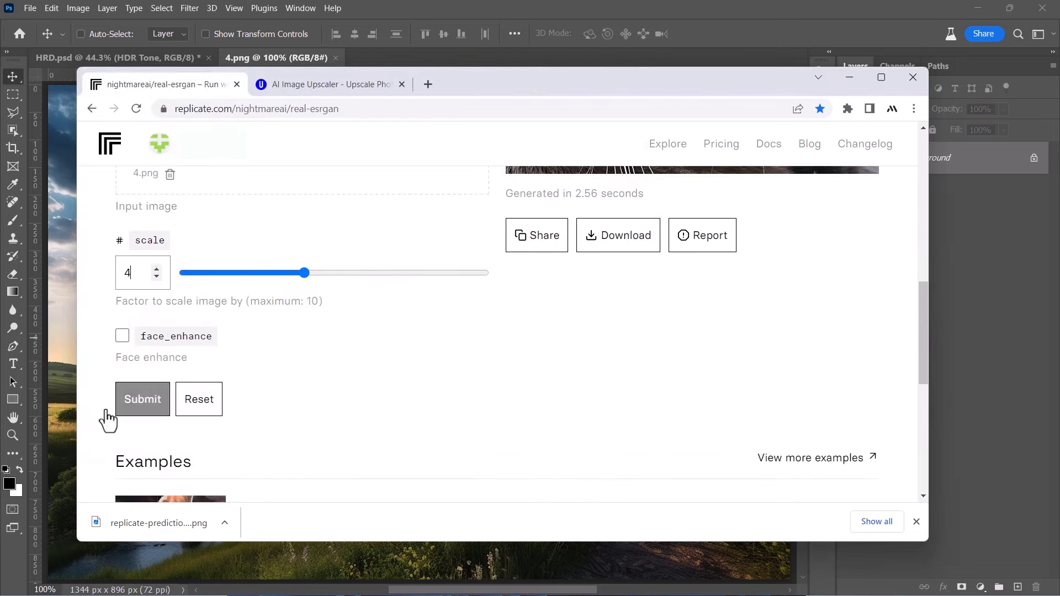
click(145, 400)
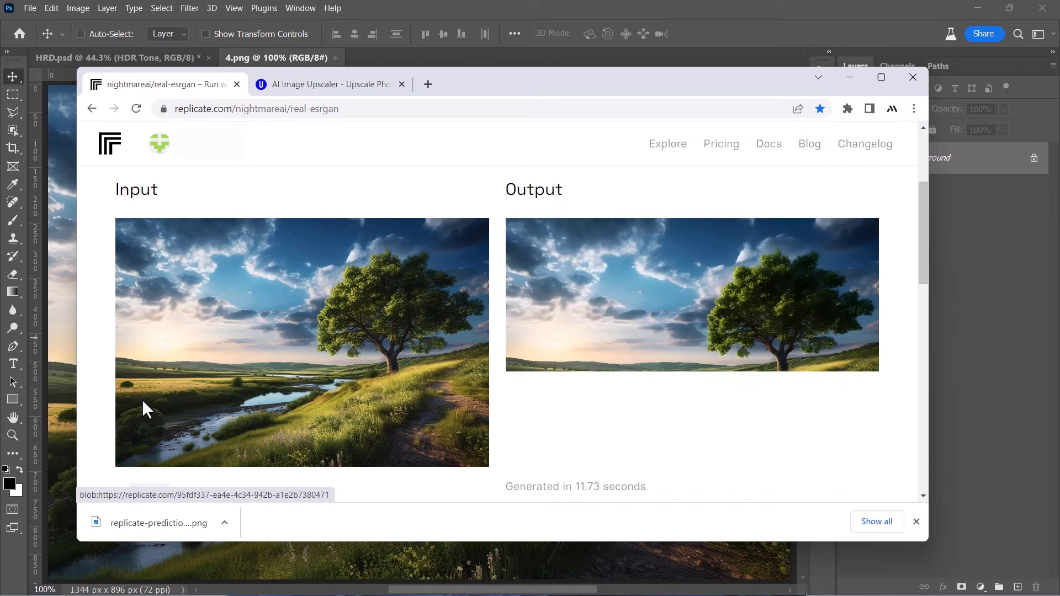
scroll(309, 408, down, 1)
scroll(309, 409, down, 1)
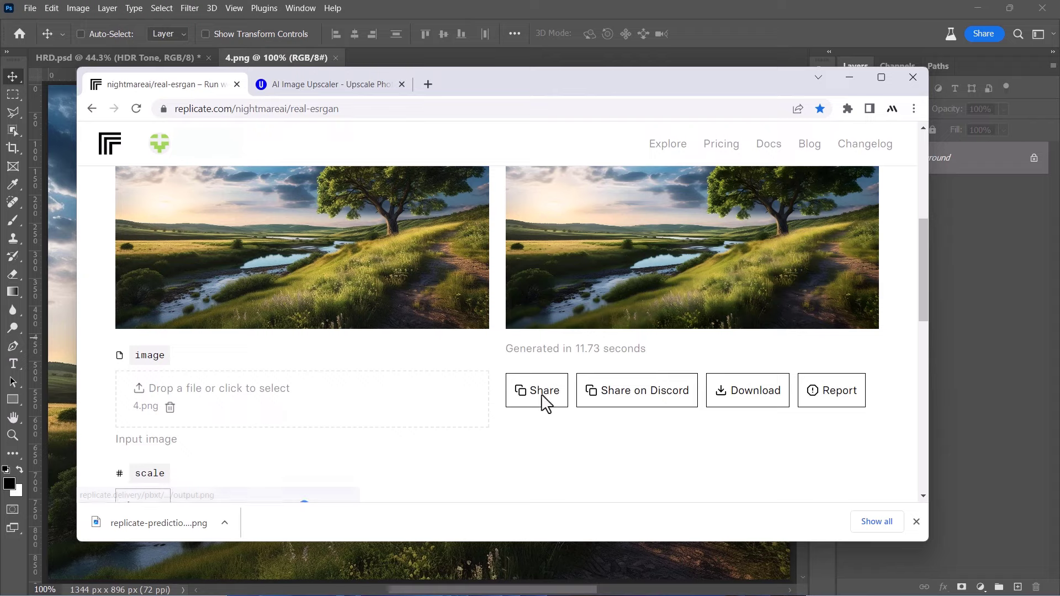
click(750, 397)
- Open the upscaled replicate-prediction PNG in Photoshop
click(90, 33)
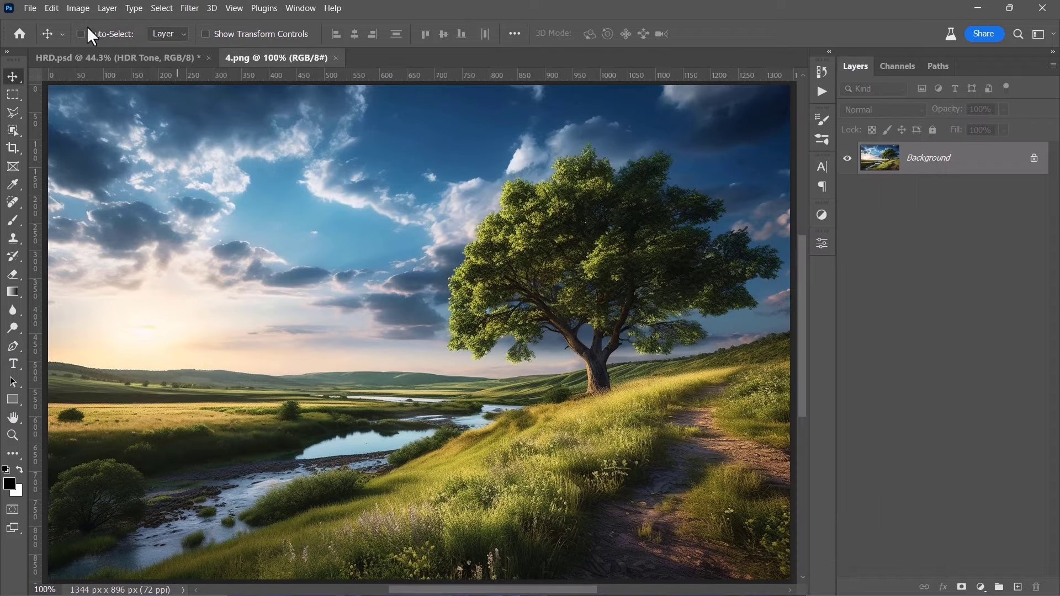
click(28, 8)
click(45, 36)
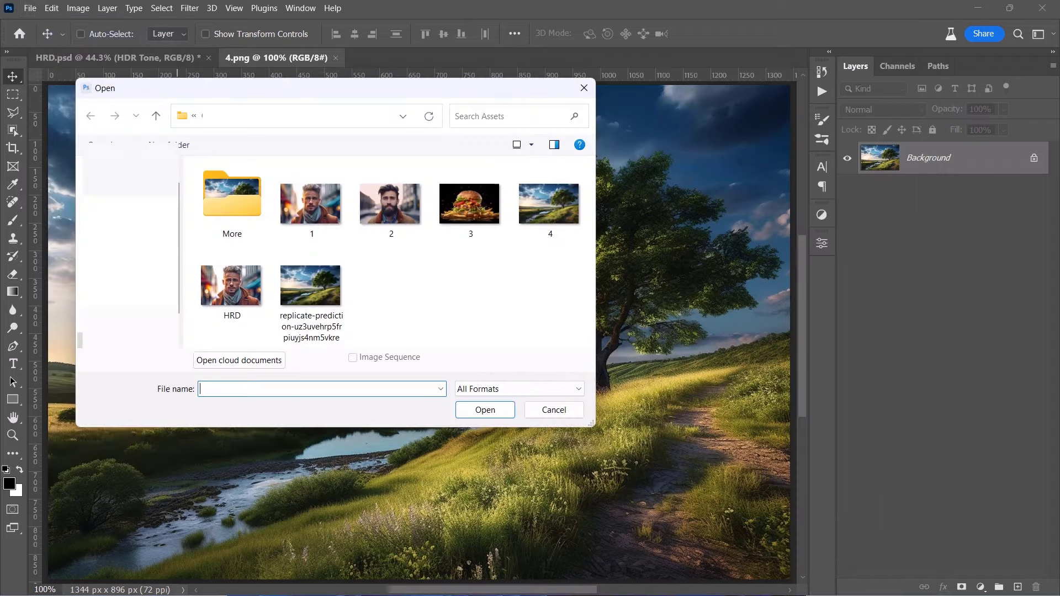
click(320, 288)
click(482, 410)
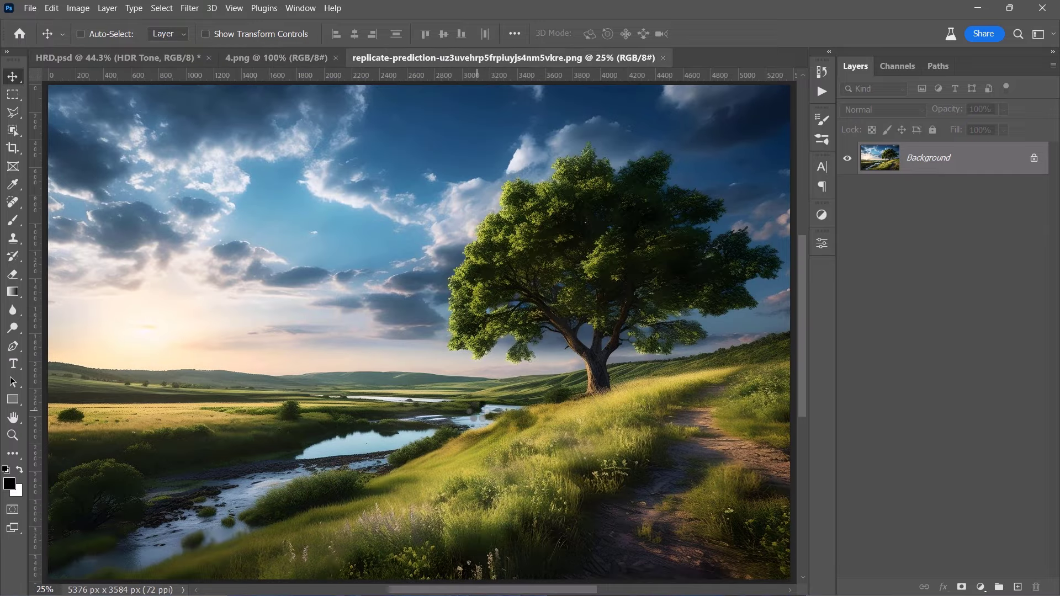
- Confirm the image measures 5376 × 3584 px and zoom in on the river and meadow
click(78, 8)
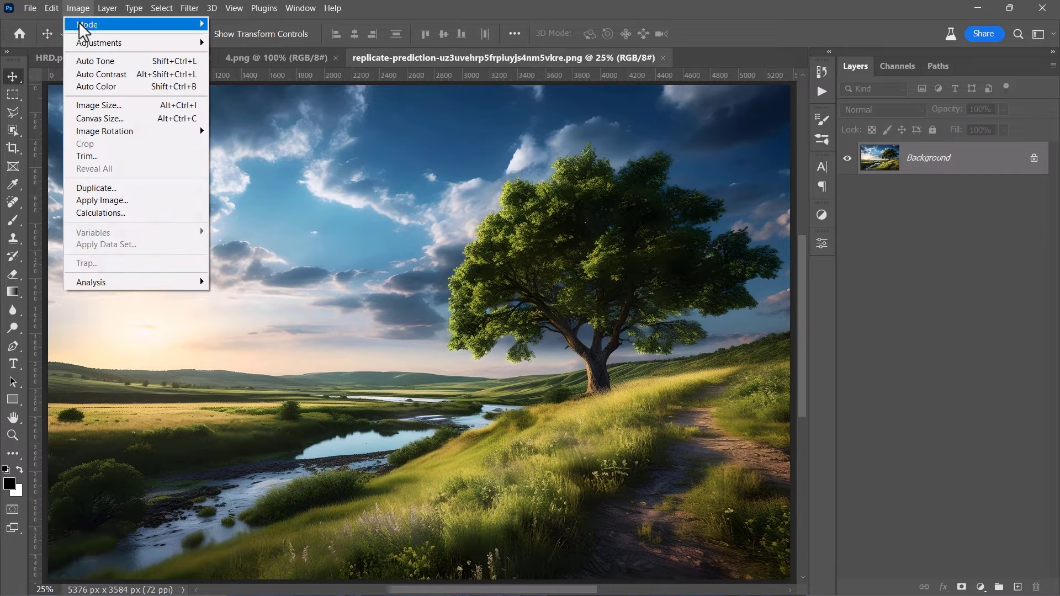
click(96, 105)
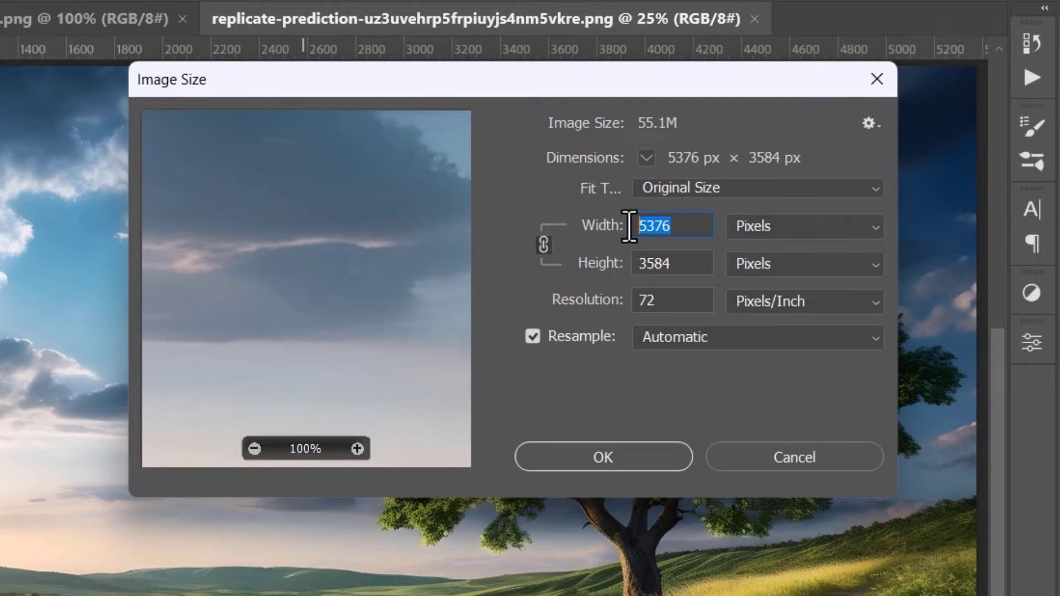
click(779, 460)
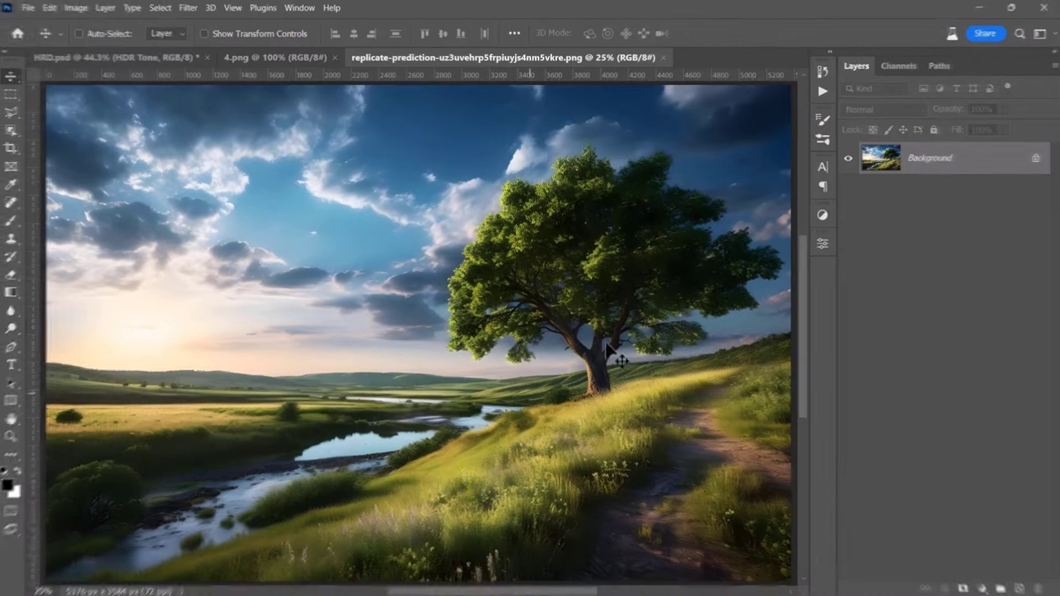
scroll(449, 455, up, 3)
mouse_move(449, 456)
mouse_down()
mouse_move(485, 371)
mouse_move(466, 485)
mouse_move(453, 468)
mouse_up()
- Run the HDR Effect Action on the upscaled landscape and zoom into the sky and hills
scroll(536, 390, down, 3)
click(822, 92)
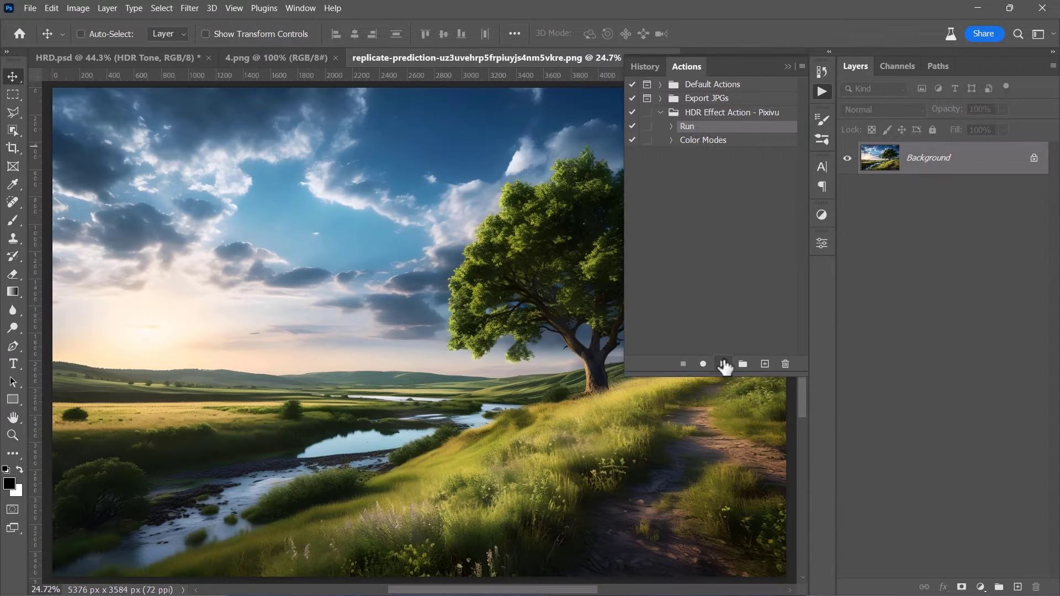
click(723, 365)
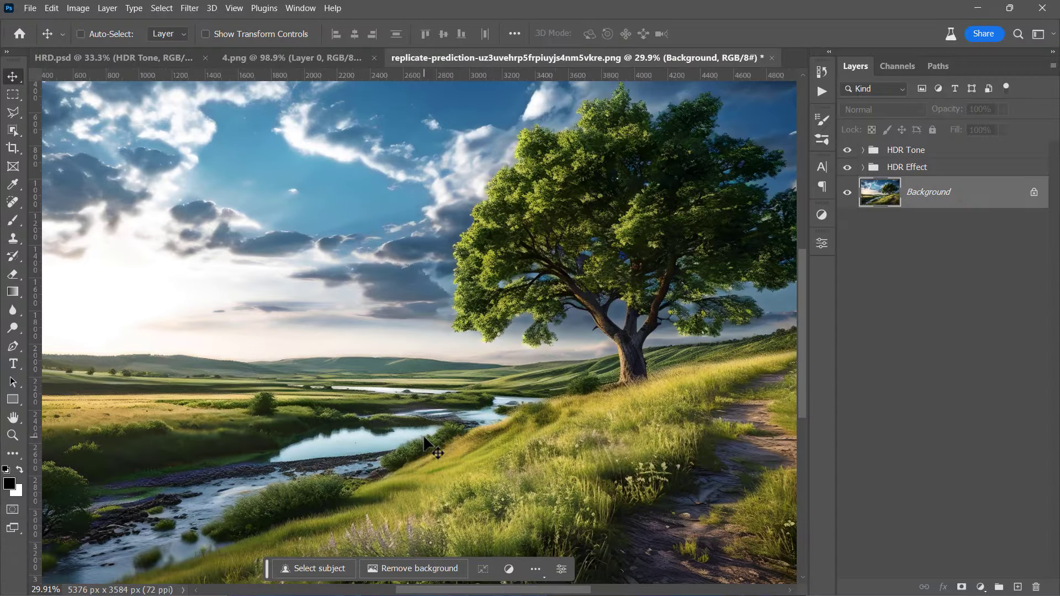
scroll(425, 441, up, 2)
drag(407, 407, 482, 331)
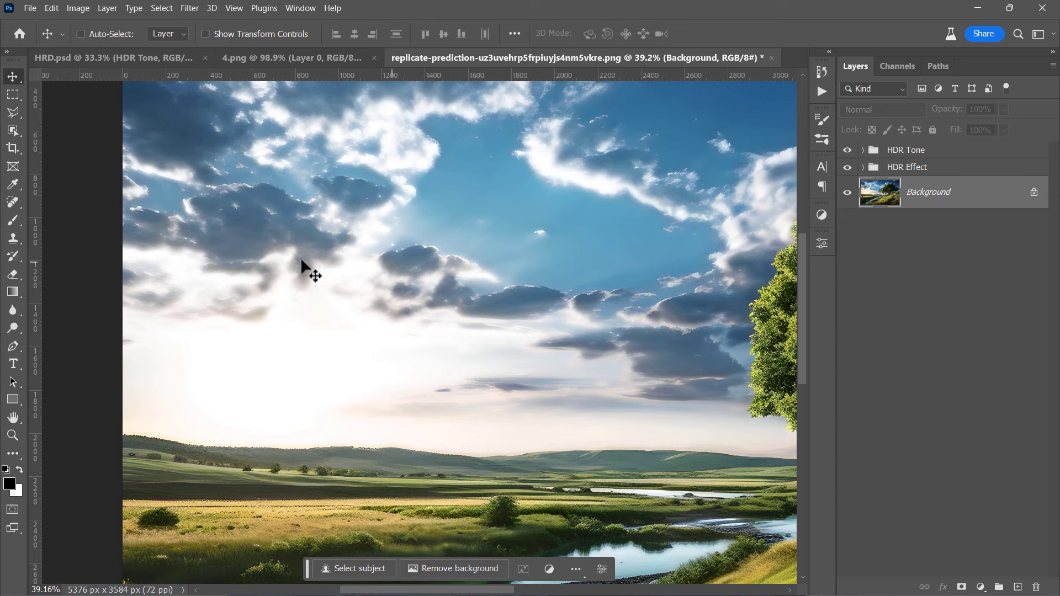
- Toggle the Highlights layer's smart filters to compare, then fit the image on screen
click(863, 167)
click(948, 311)
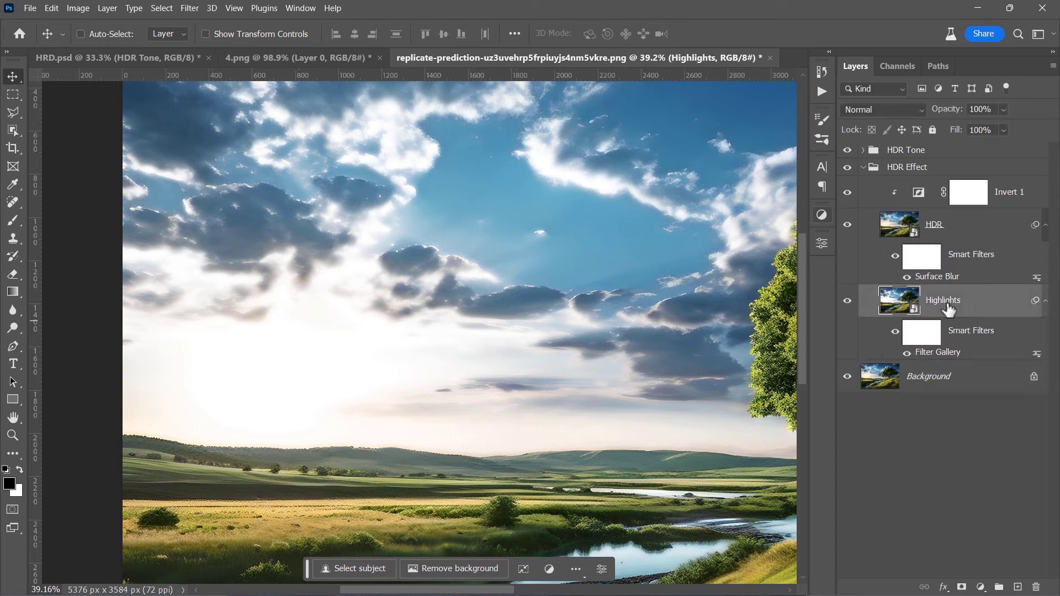
click(895, 334)
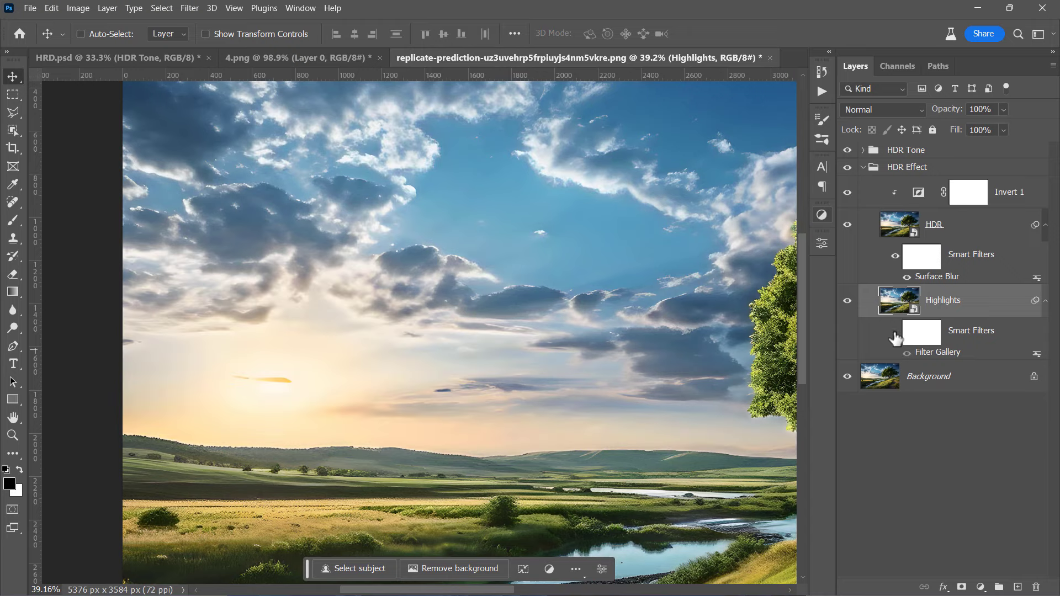
key(ctrl+0)
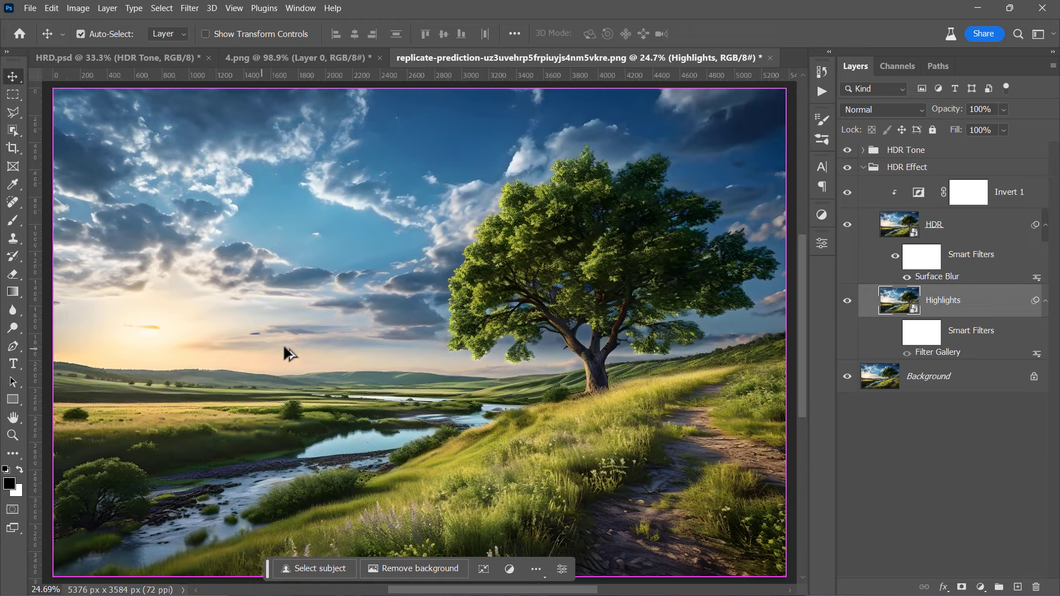
- Raise the HDR layer's Surface Blur radius to 70, with threshold 25
double_click(950, 279)
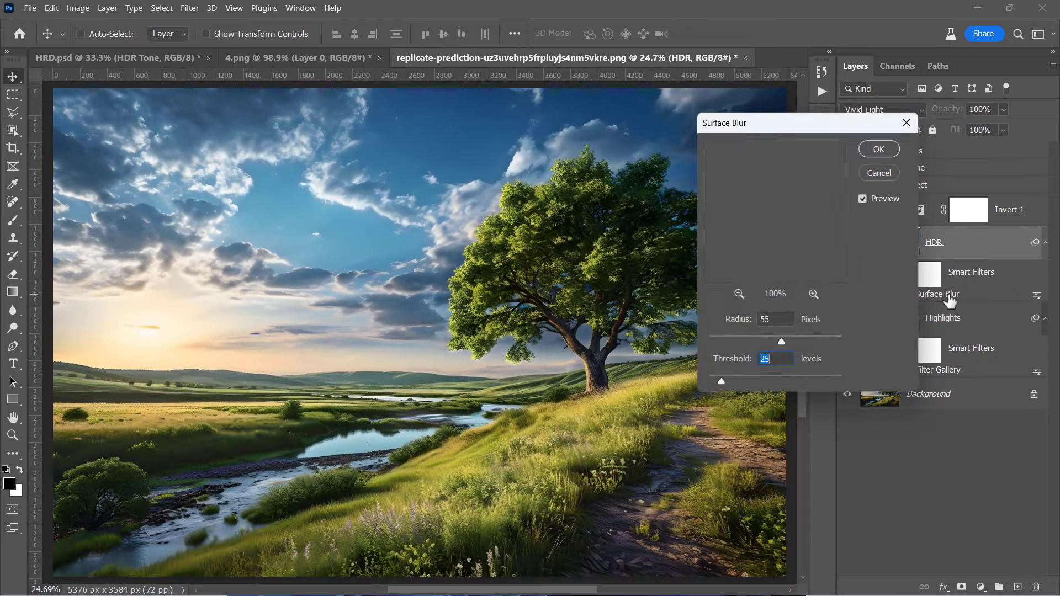
click(800, 338)
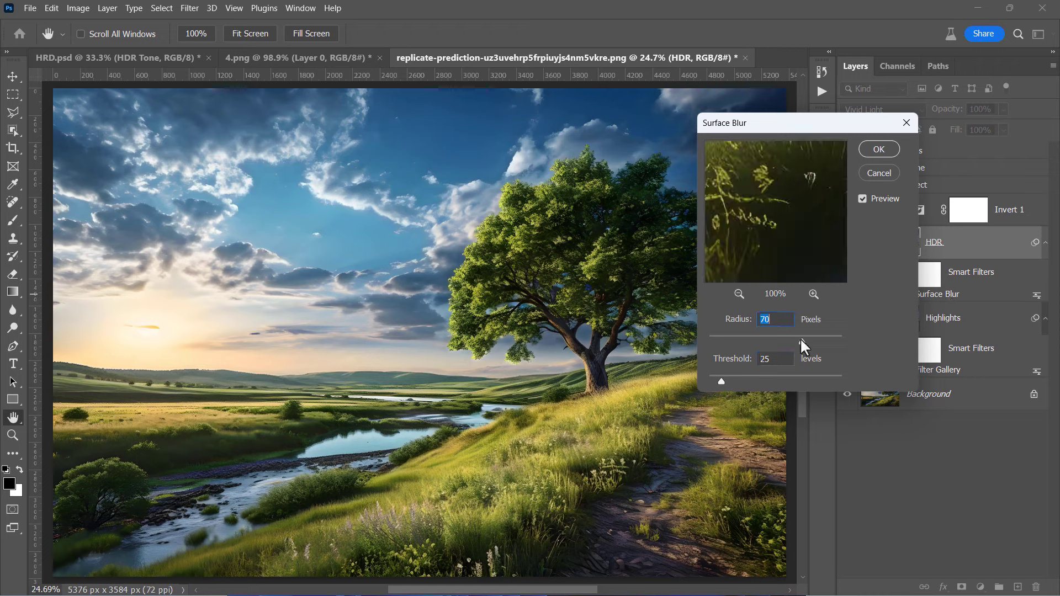
click(726, 380)
click(888, 153)
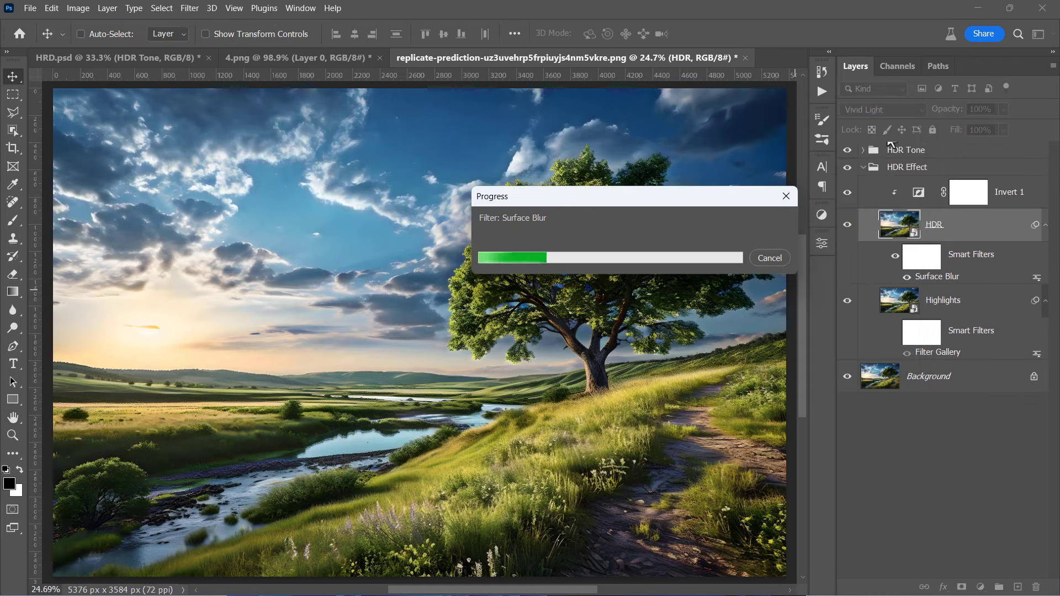
- Raise the HDR Tone group's opacity to 60%
click(863, 168)
click(900, 149)
drag(941, 115, 956, 113)
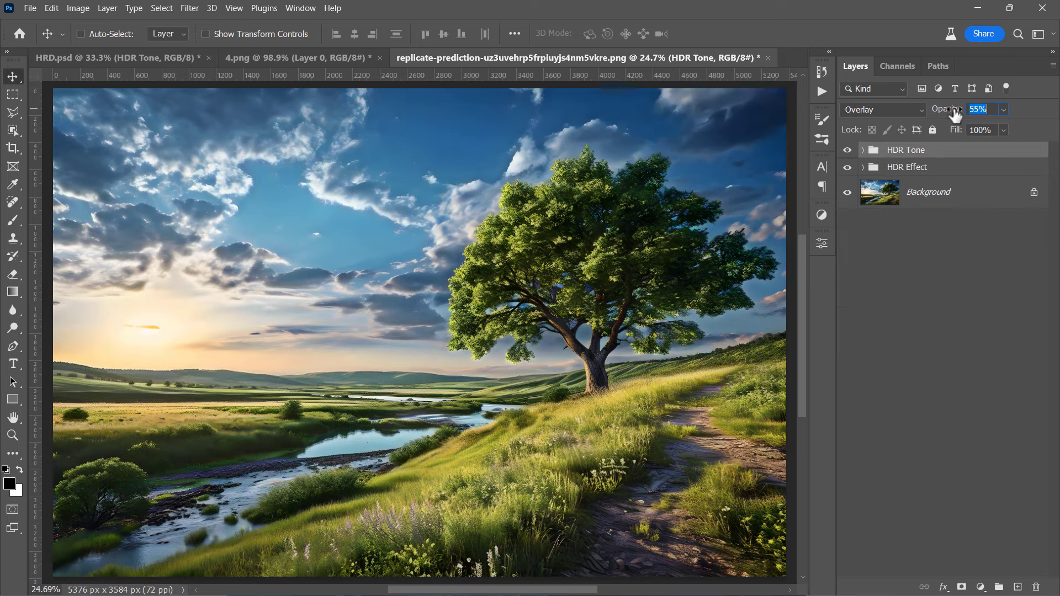
- Copy the original 4.png landscape into the upscaled document and scale it to fill the canvas
click(326, 57)
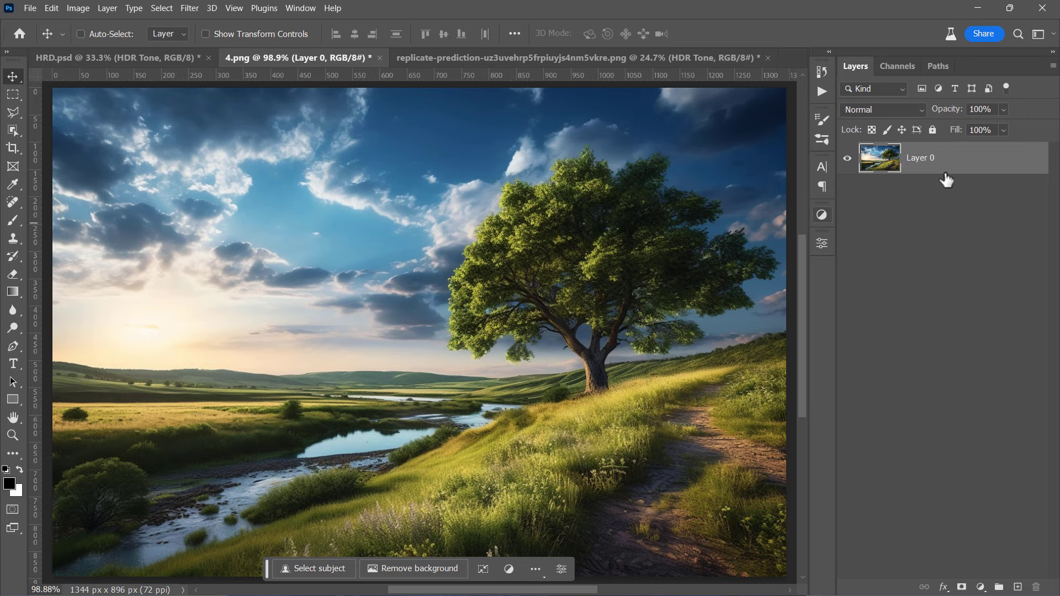
drag(877, 176, 440, 315)
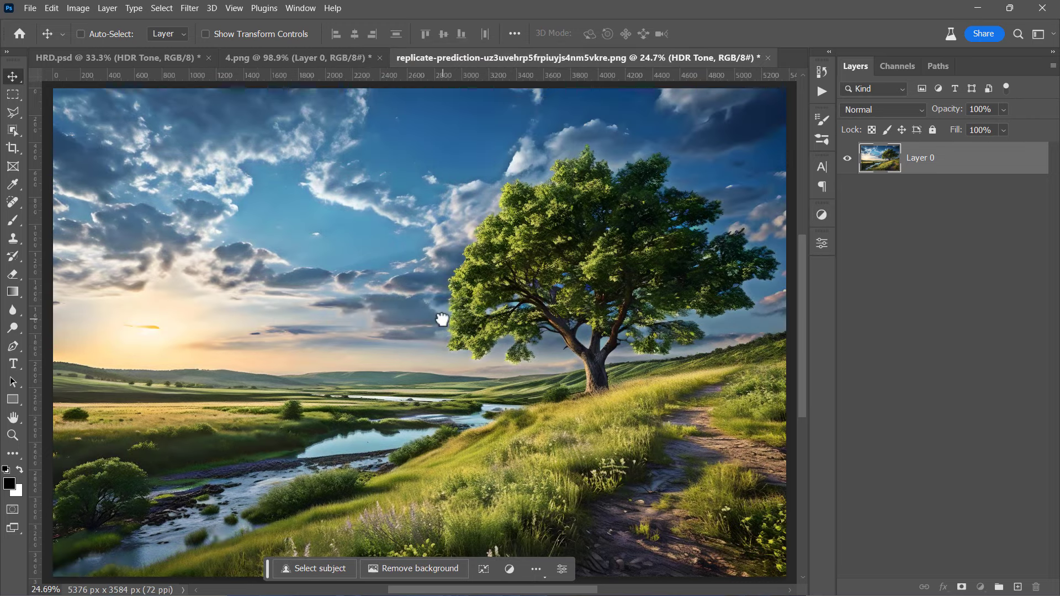
drag(546, 249, 787, 88)
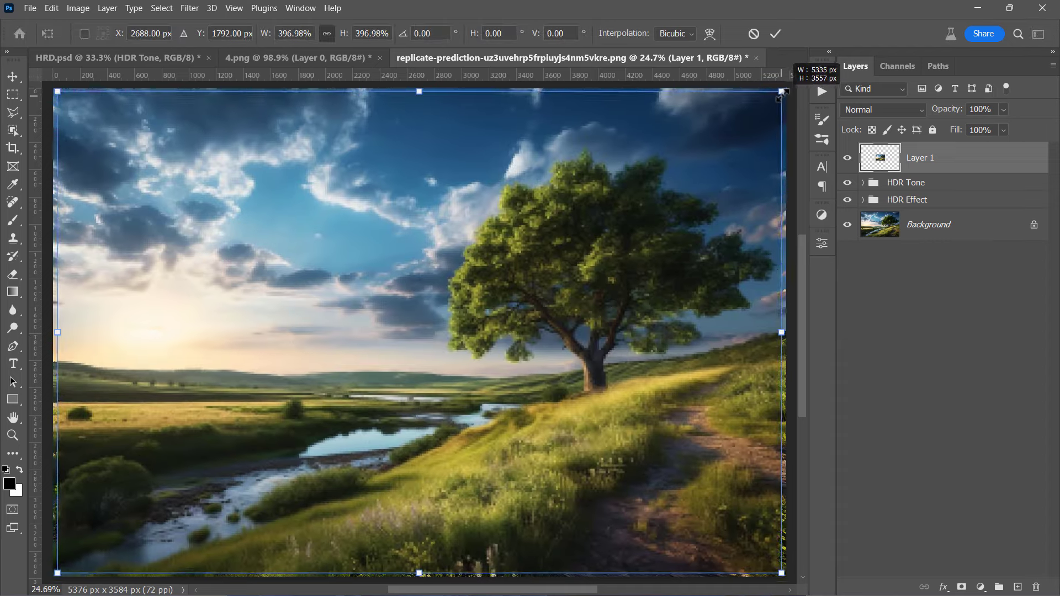
key(Return)
- Toggle Layer 1 to compare original and HDR around the treetop and sky
scroll(636, 303, up, 3)
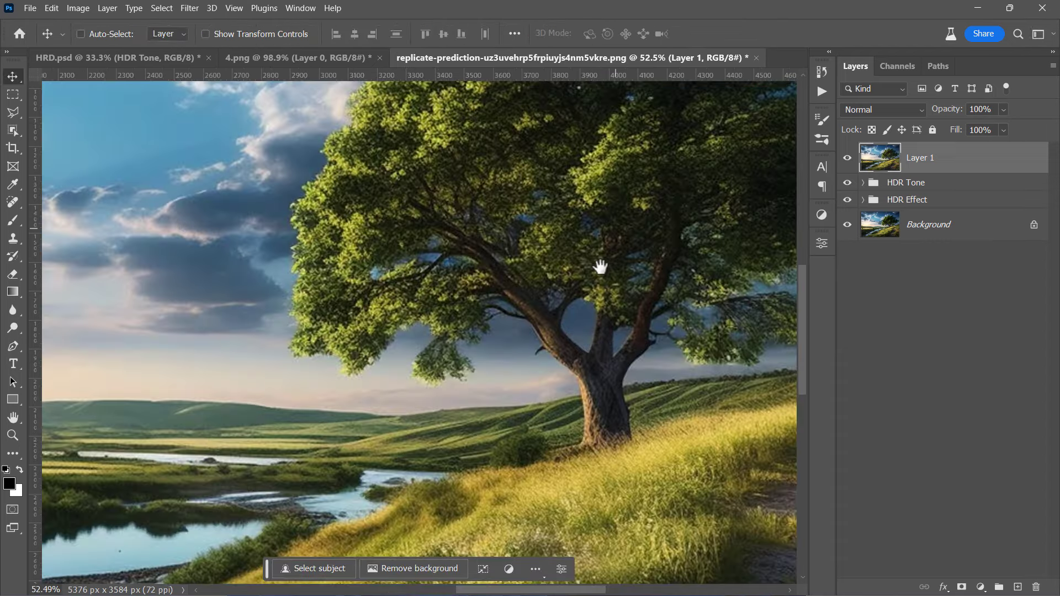
drag(600, 267, 529, 370)
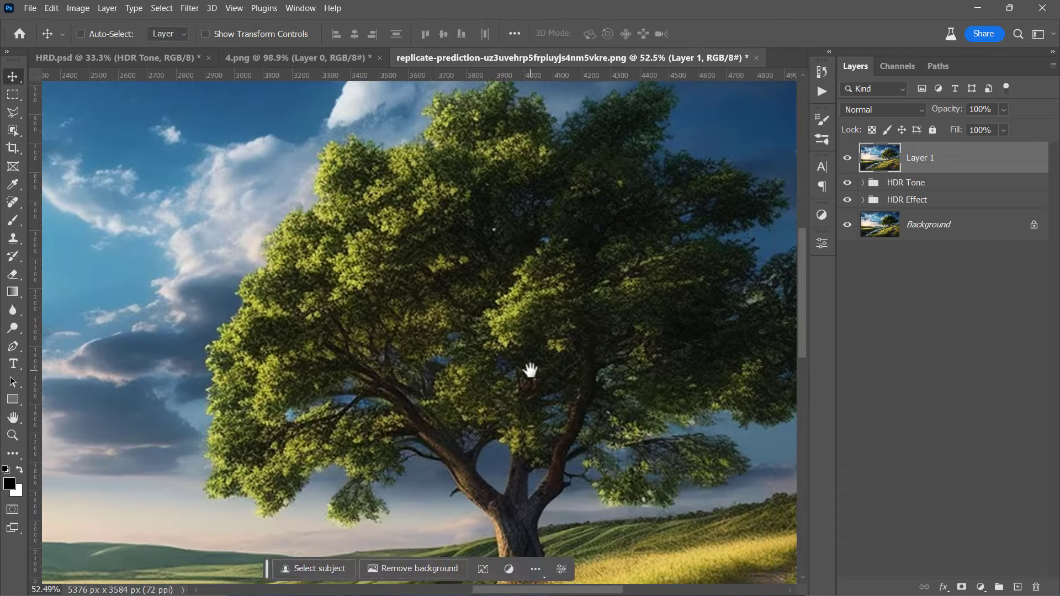
click(847, 159)
drag(427, 379, 604, 413)
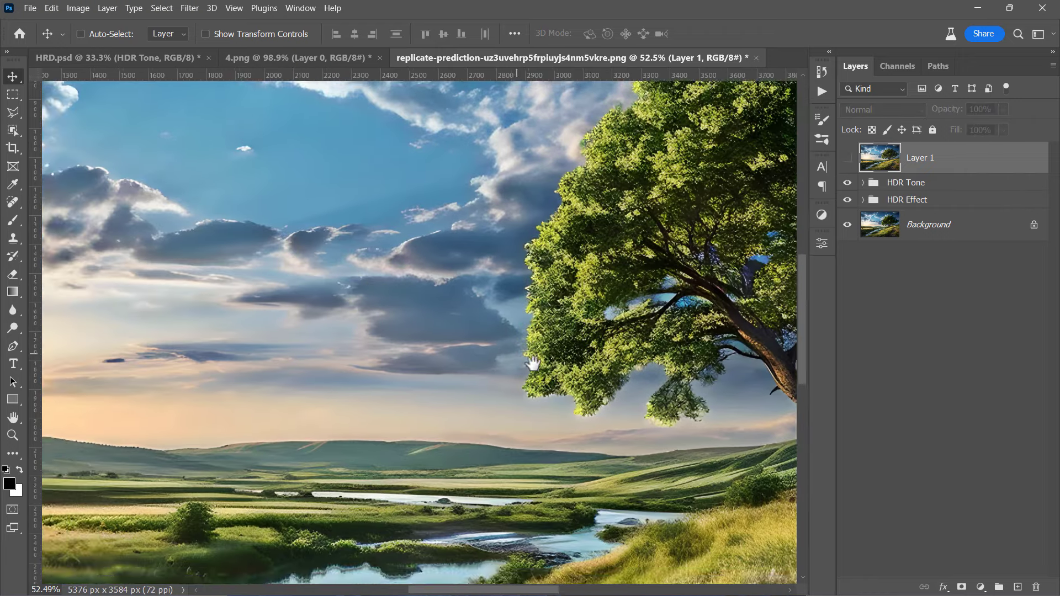
click(847, 159)
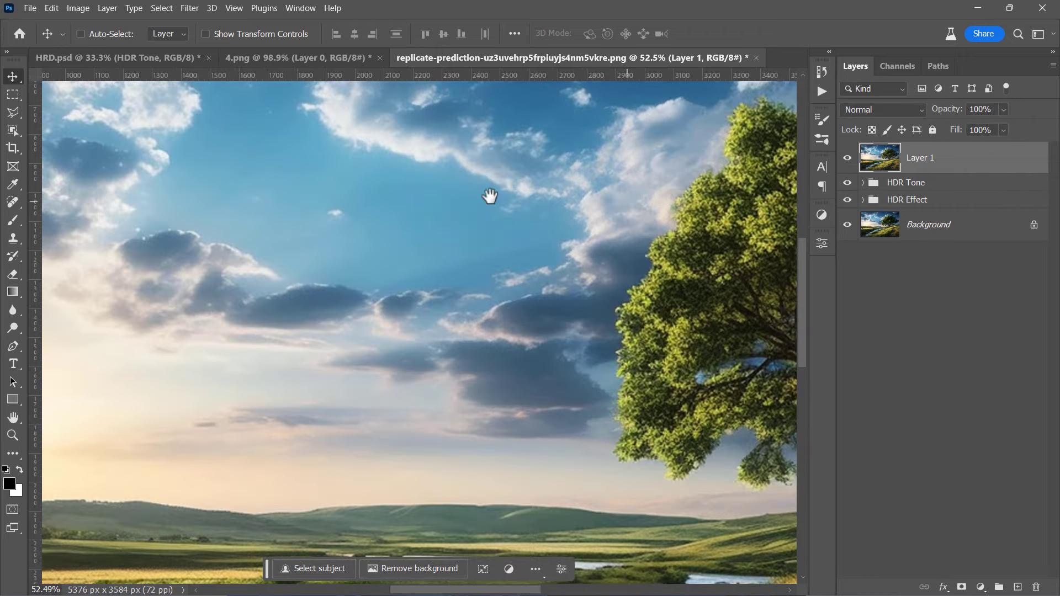
drag(489, 196, 614, 300)
click(846, 159)
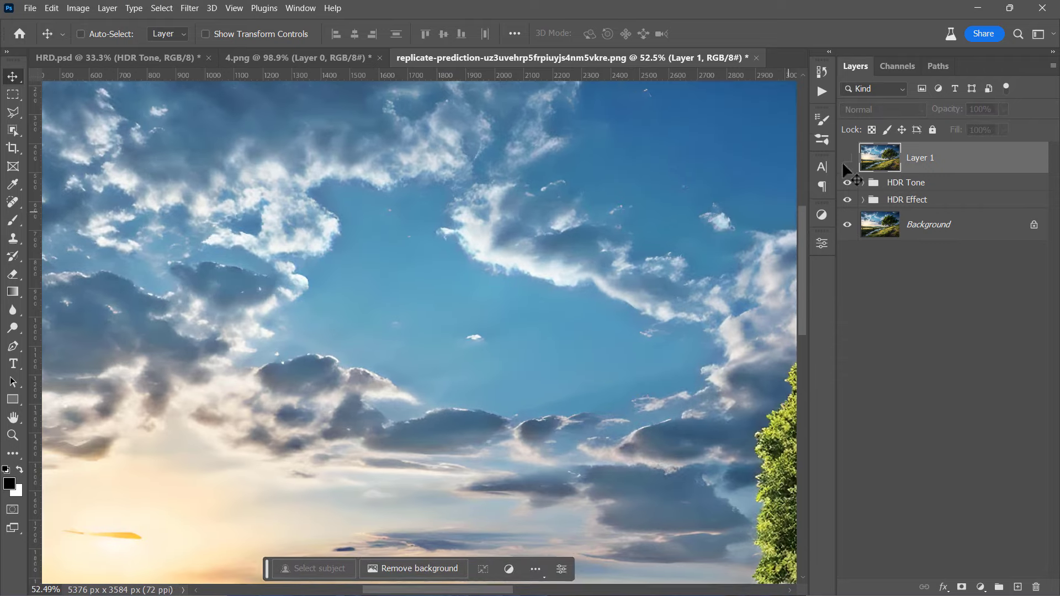
- Compare the original and HDR versions over the hills, river and meadow
scroll(588, 281, down, 2)
drag(478, 315, 594, 182)
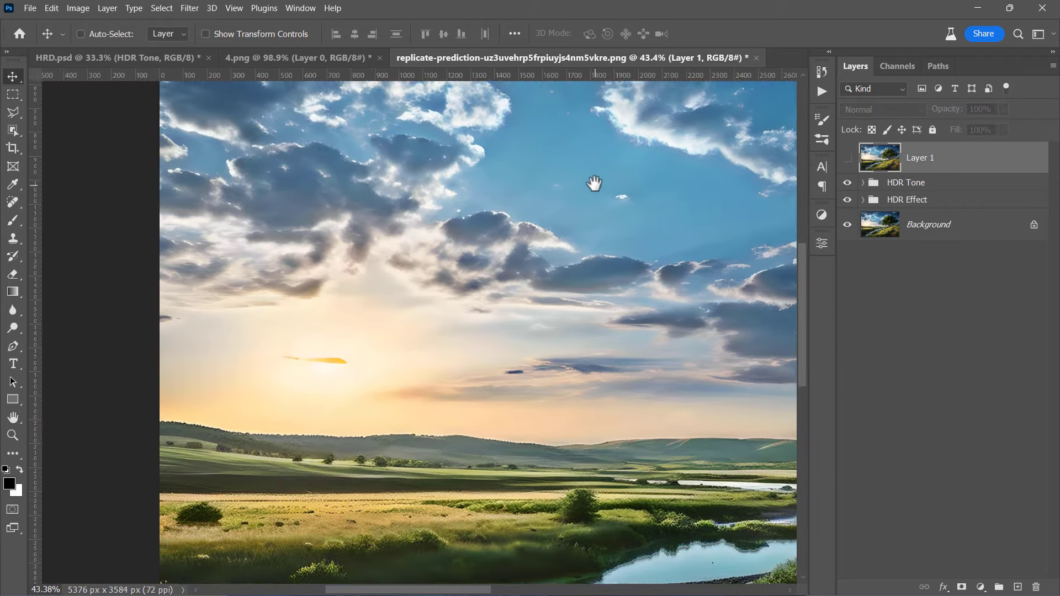
drag(644, 357, 617, 161)
scroll(473, 378, up, 3)
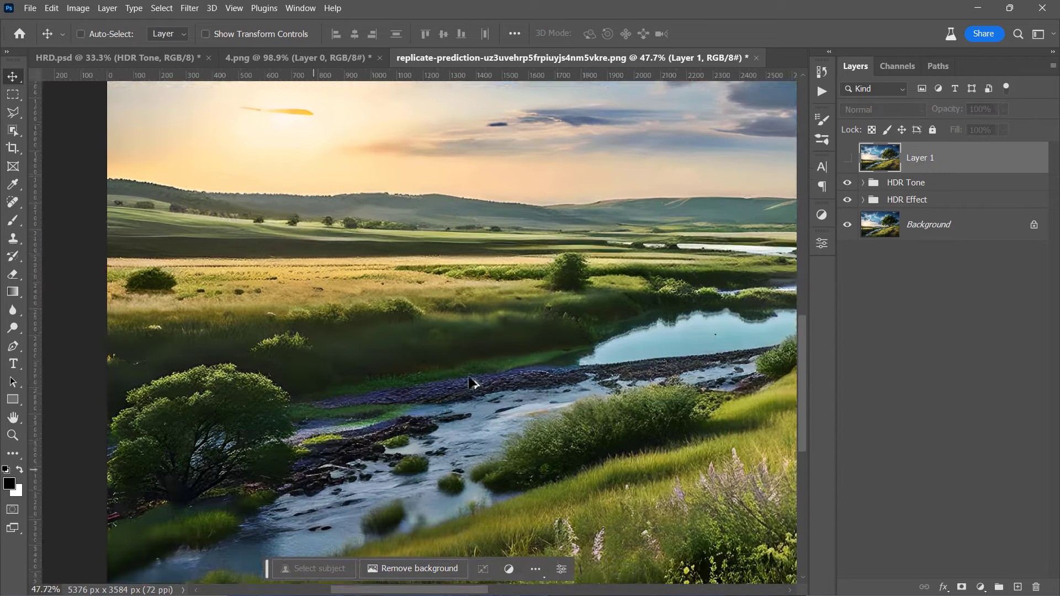
drag(422, 472, 419, 400)
scroll(500, 380, down, 2)
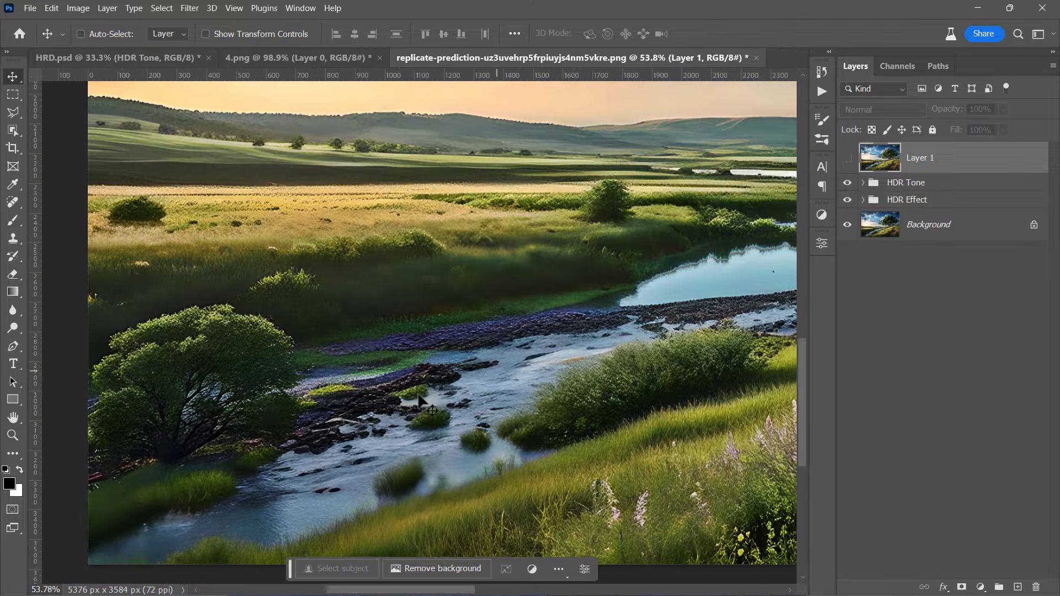
click(850, 160)
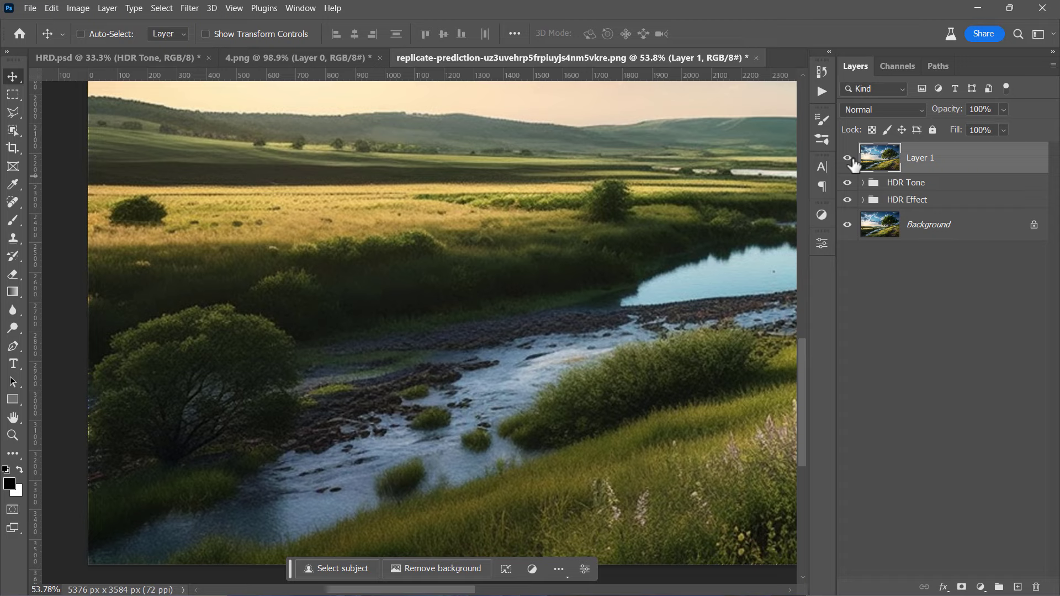
click(847, 158)
- Compare the tree, grassy slope and path, leaving the original Layer 1 hidden
drag(650, 355, 462, 354)
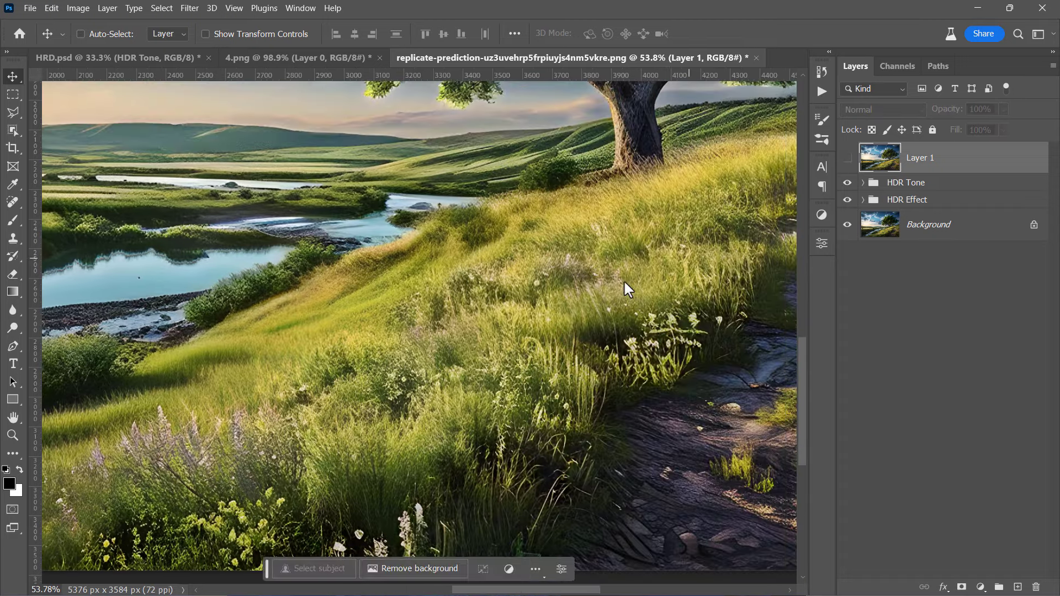
click(848, 160)
click(848, 159)
scroll(721, 331, right, 10)
drag(674, 248, 649, 293)
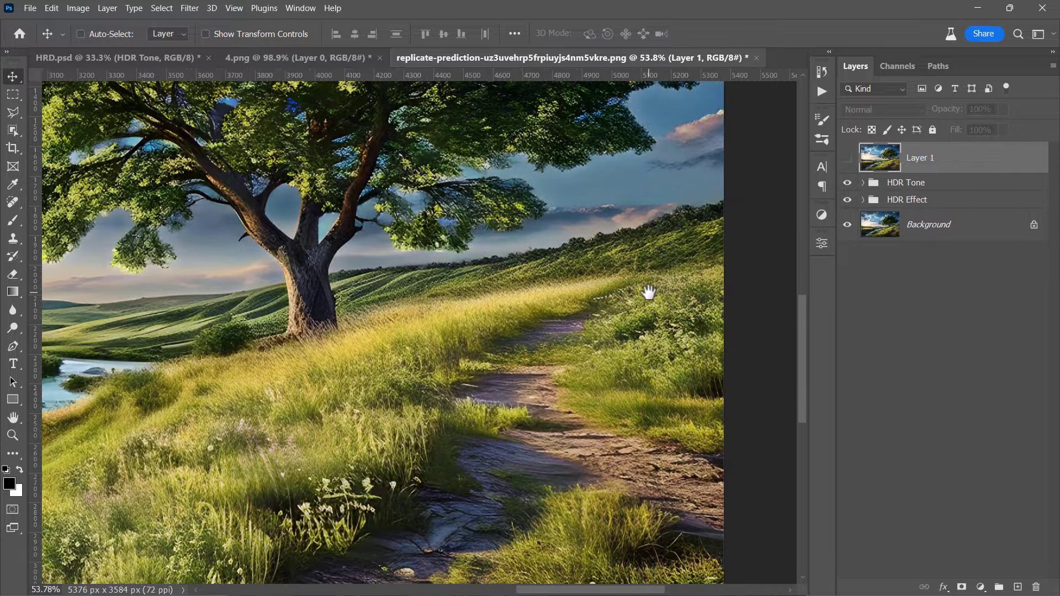
click(848, 159)
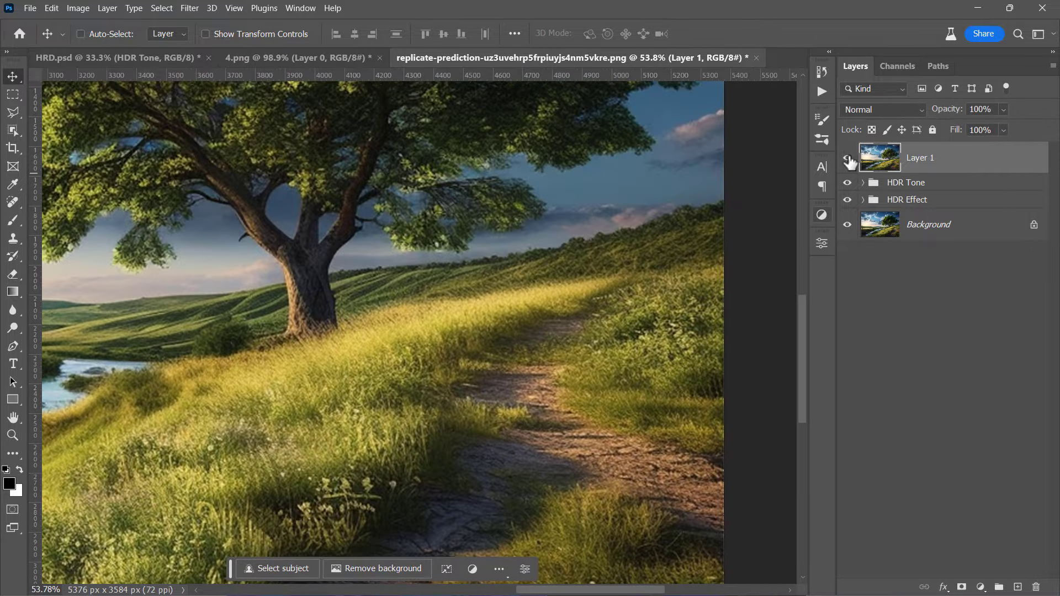
click(848, 159)
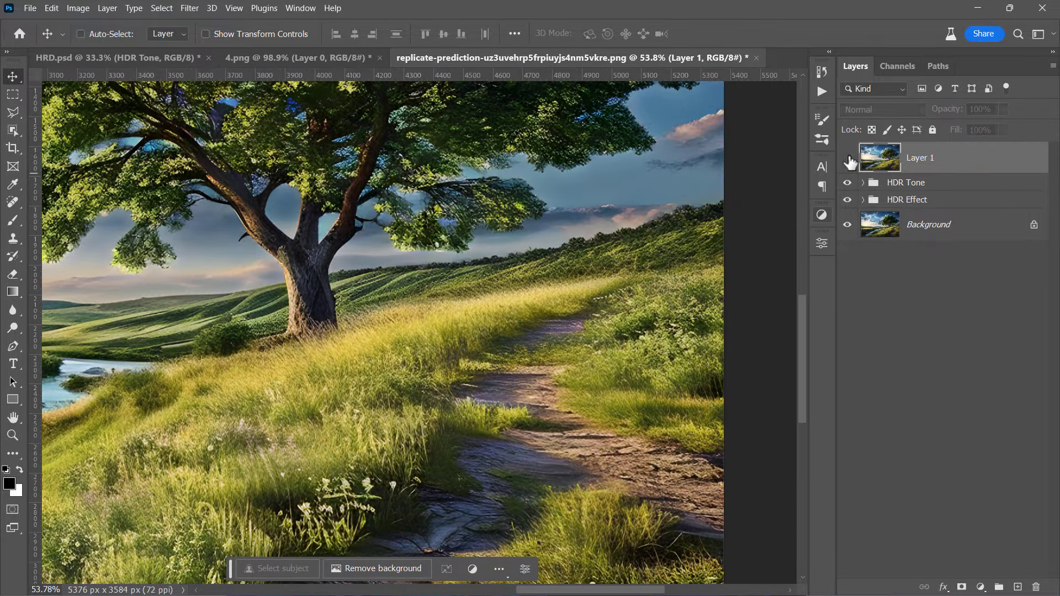